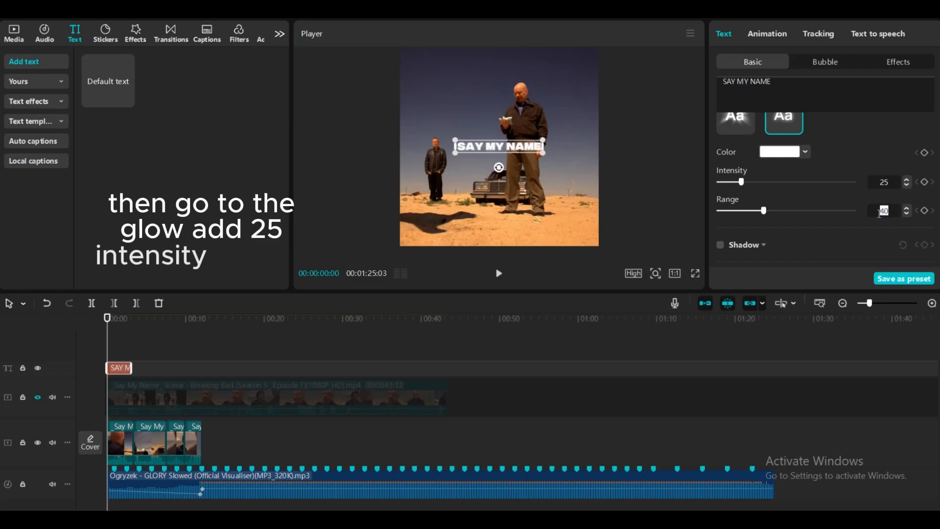
# - Set the SAY MY NAME text's glow range to 70 and enable its black shadow with a distance of 15
pyautogui.write('70')
pyautogui.press('Return')
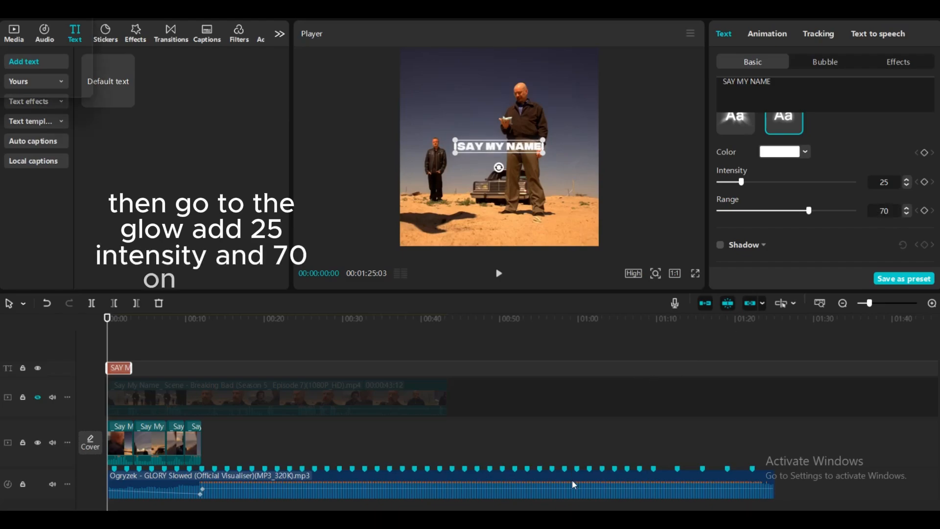
pyautogui.scroll(-1, 779, 231)
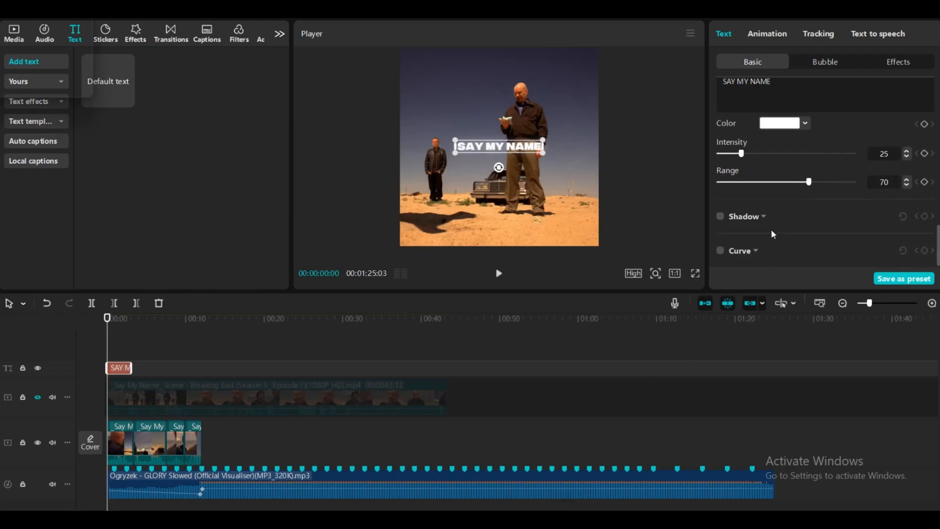
pyautogui.click(720, 217)
pyautogui.scroll(-2, 766, 216)
pyautogui.scroll(-1, 753, 217)
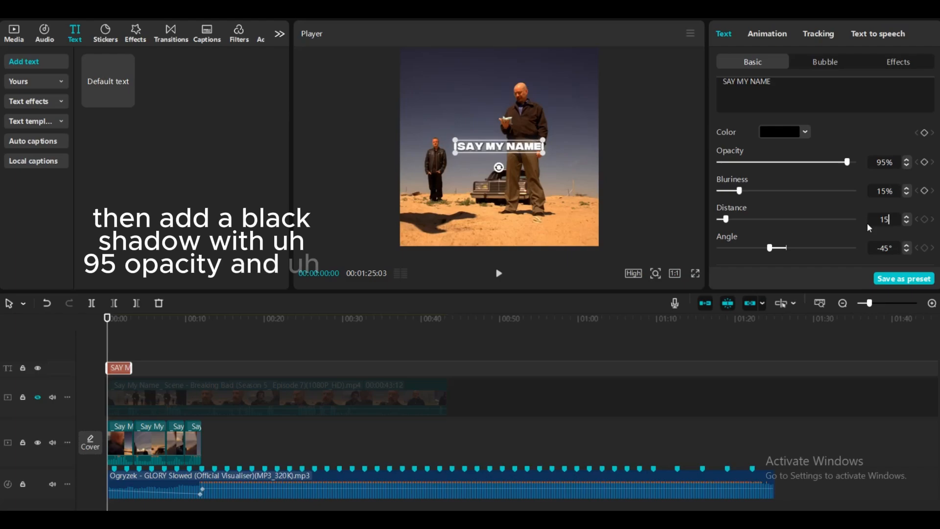
pyautogui.write('15')
pyautogui.press('Return')
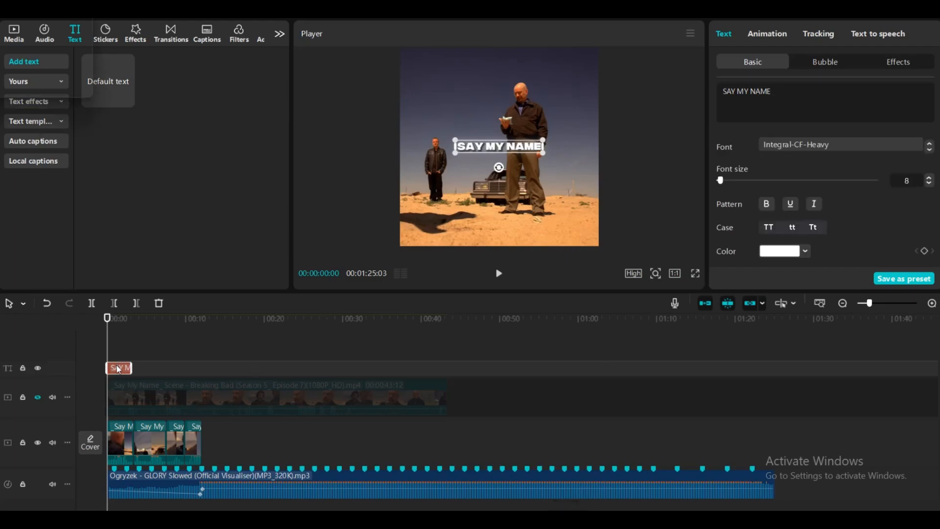
# - Move the SAY MY NAME text clip to start at about 4.5 seconds and preview it with the footage
pyautogui.moveTo(118, 370); pyautogui.dragTo(154, 371)
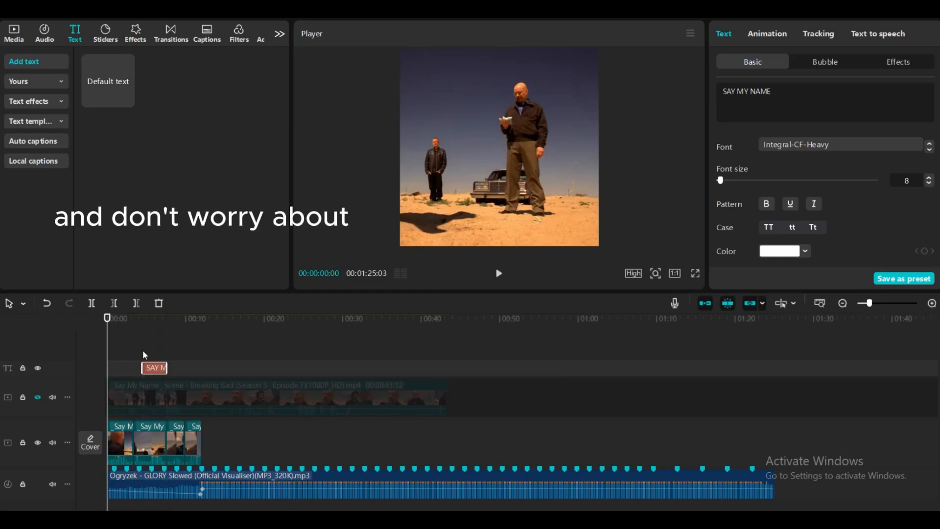
pyautogui.click(144, 351)
pyautogui.press('space')
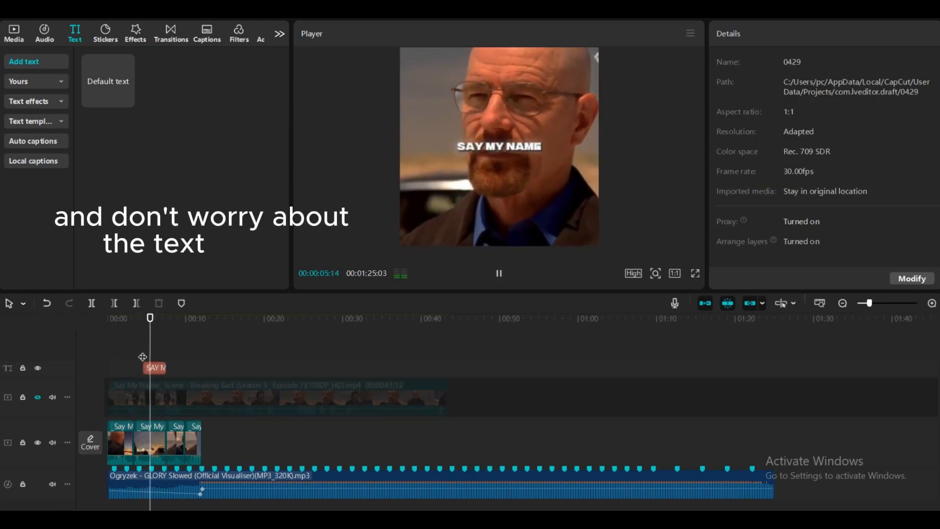
pyautogui.press('space')
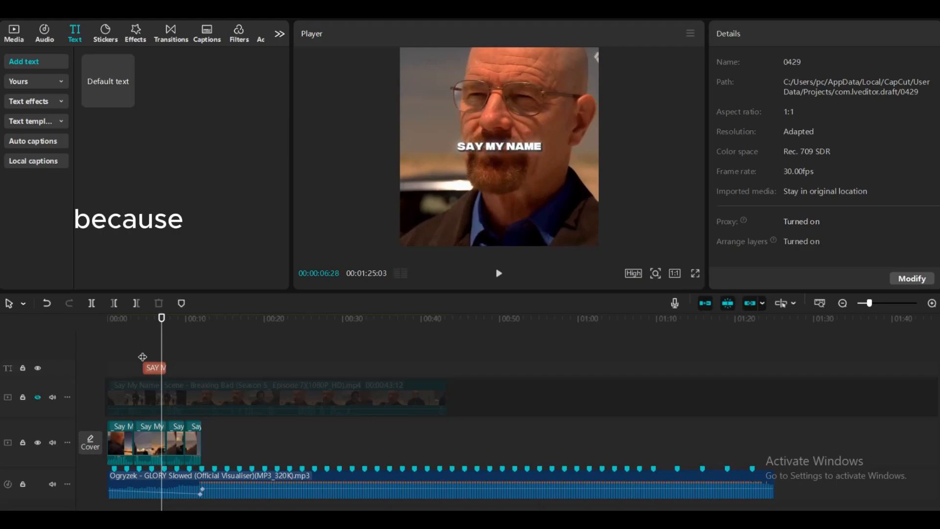
# - Apply the Expand out-animation to the SAY MY NAME text and extend its duration to the maximum
pyautogui.click(155, 371)
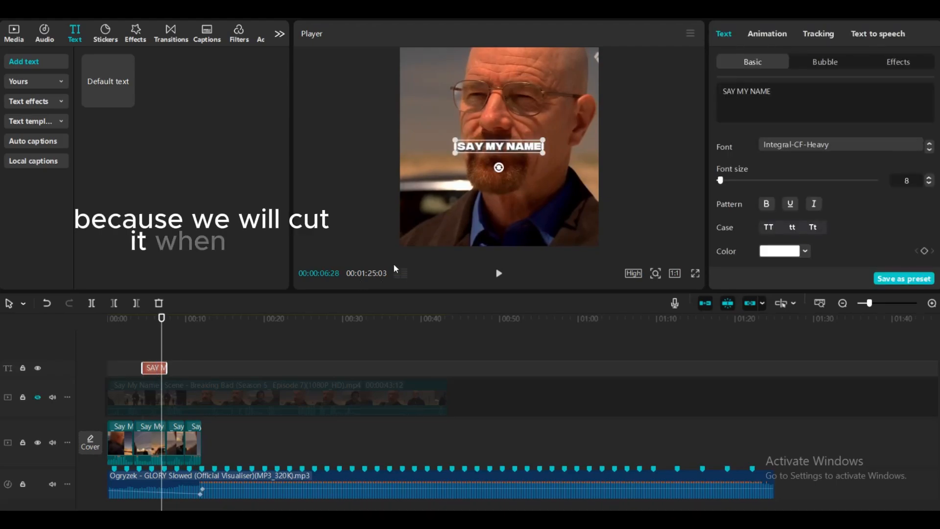
pyautogui.click(786, 30)
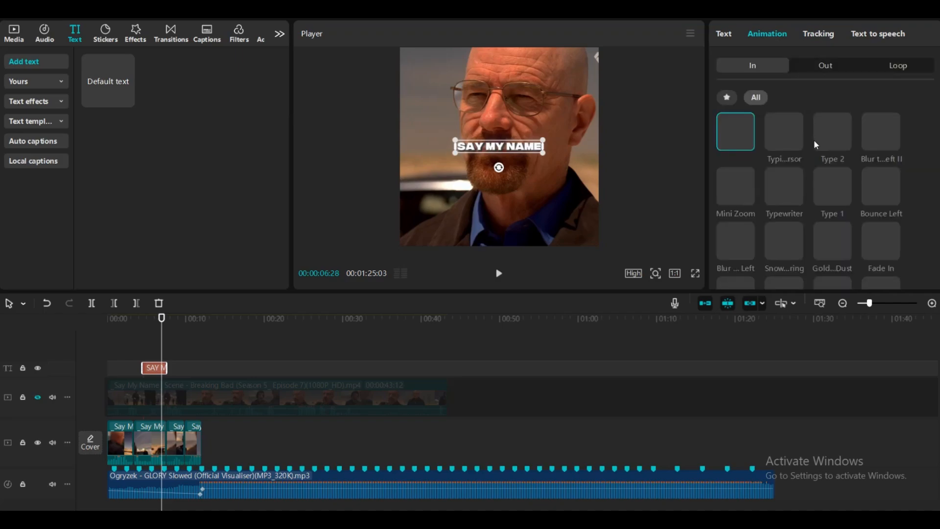
pyautogui.click(820, 64)
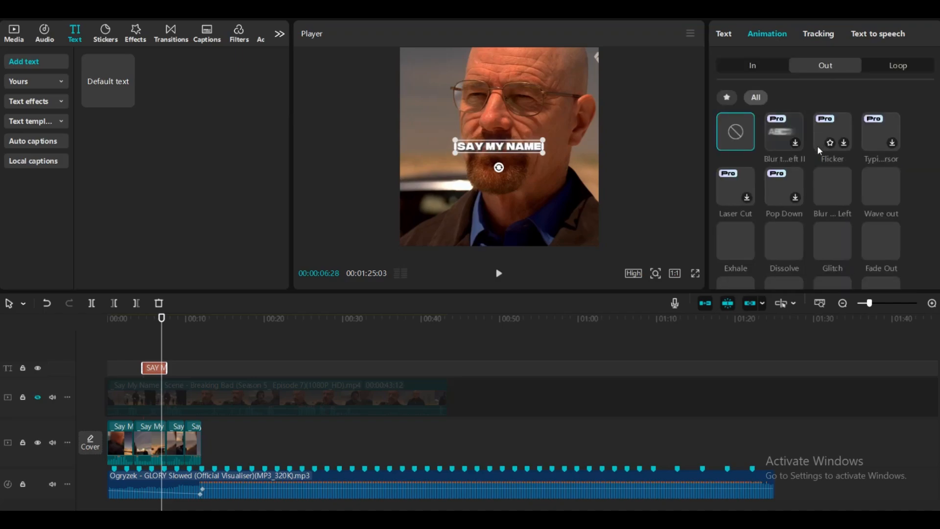
pyautogui.scroll(-2, 818, 145)
pyautogui.scroll(-3, 818, 146)
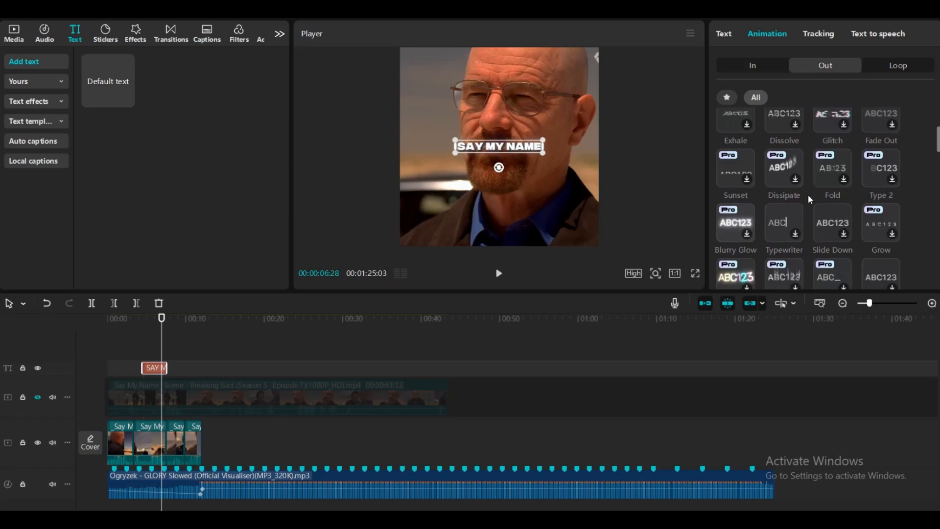
pyautogui.scroll(-5, 808, 195)
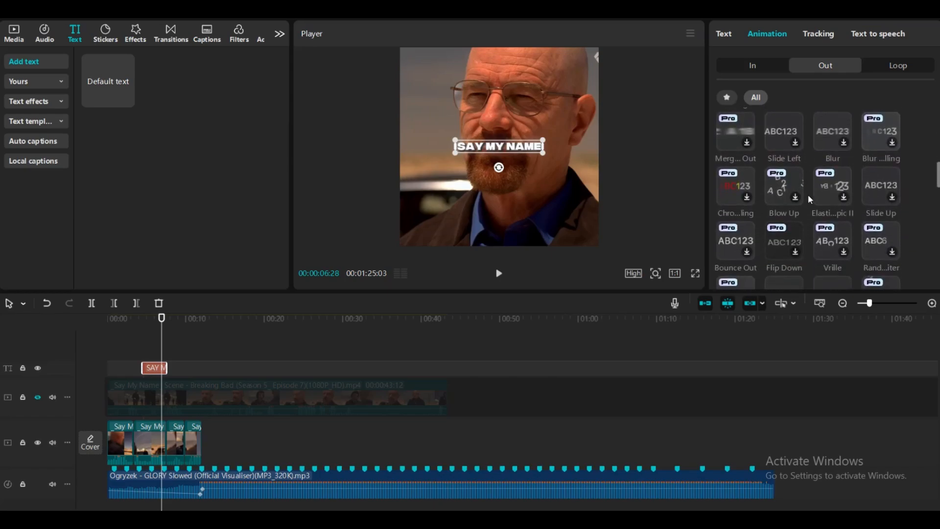
pyautogui.scroll(-3, 808, 195)
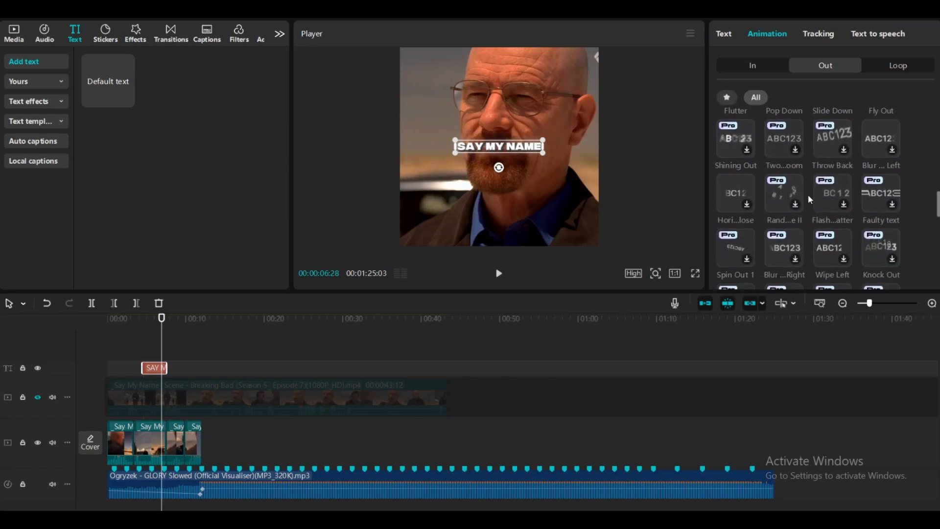
pyautogui.scroll(-3, 808, 195)
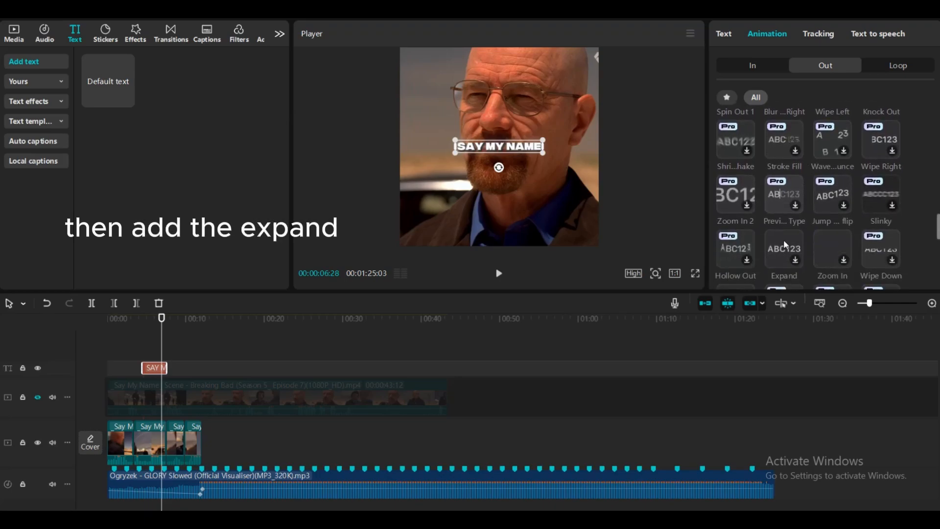
pyautogui.click(782, 241)
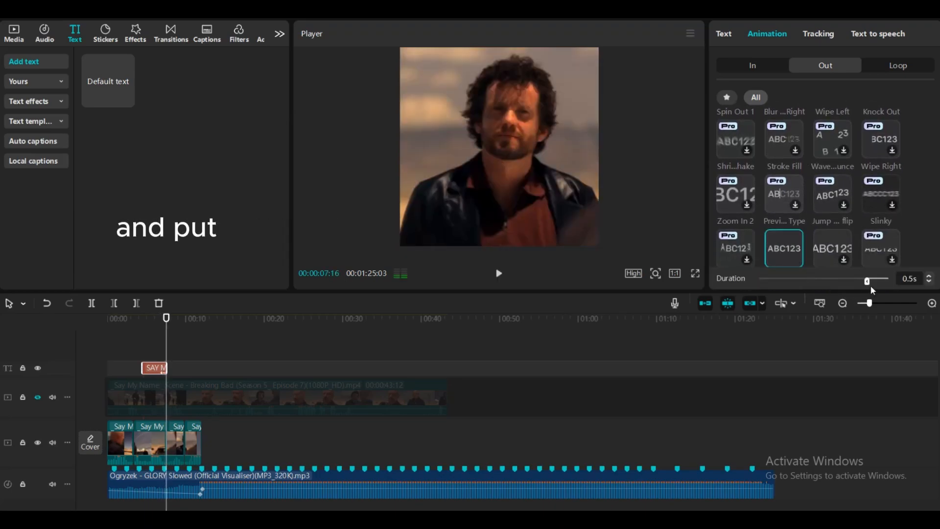
pyautogui.moveTo(866, 280); pyautogui.dragTo(725, 288)
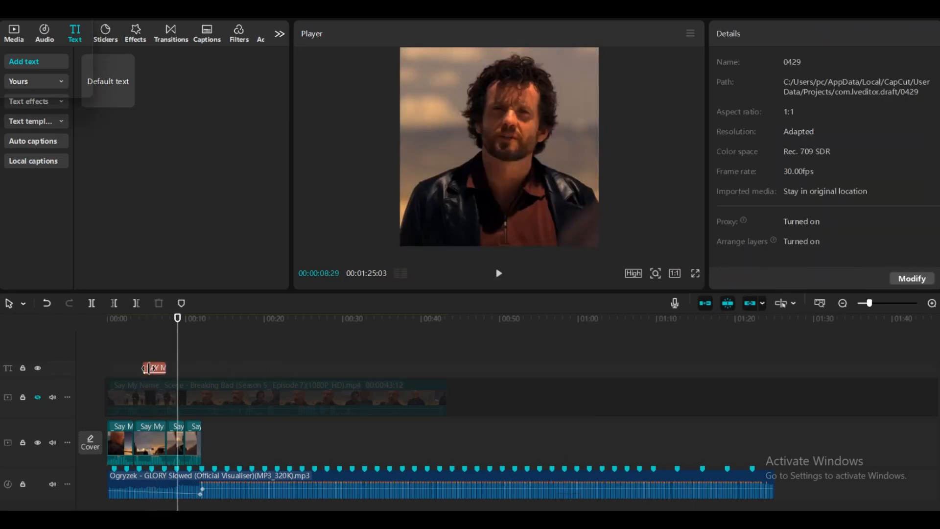
# - Paste a copy of the SAY MY NAME text clip at 00:00:08:29 and change the copy's text to NOW
pyautogui.rightClick(149, 368)
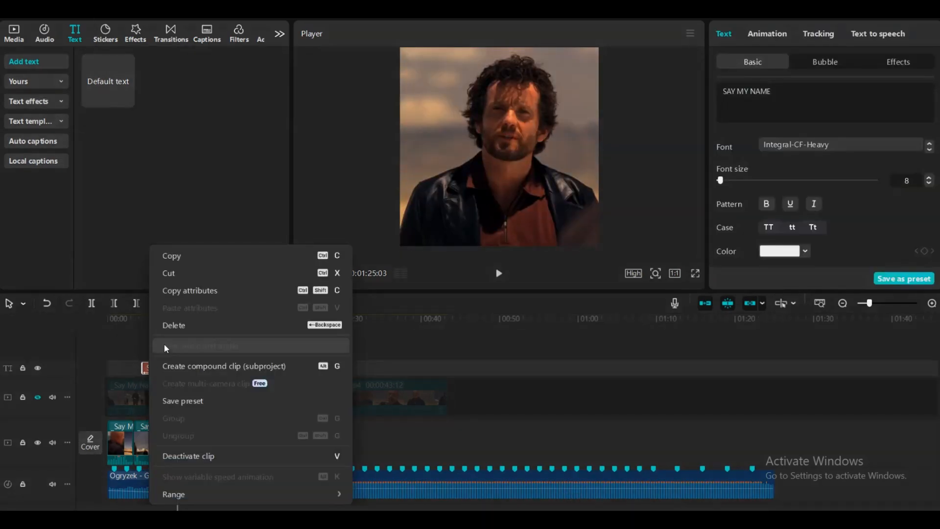
pyautogui.click(192, 260)
pyautogui.rightClick(194, 347)
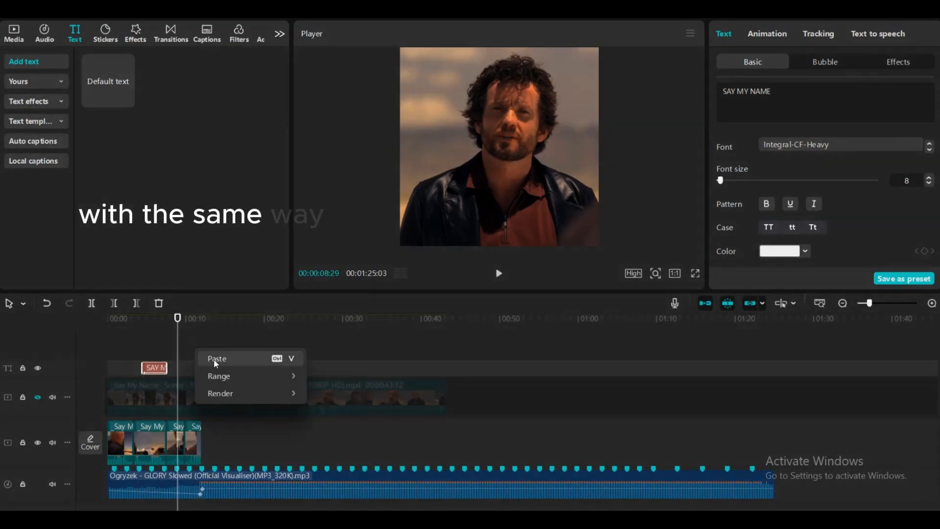
pyautogui.click(222, 360)
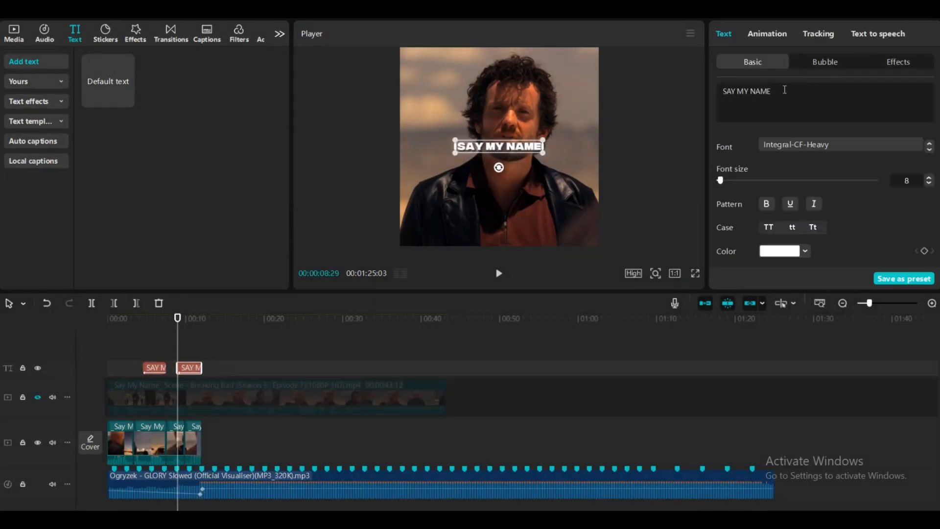
pyautogui.moveTo(775, 90); pyautogui.dragTo(676, 90)
pyautogui.write('NOW')
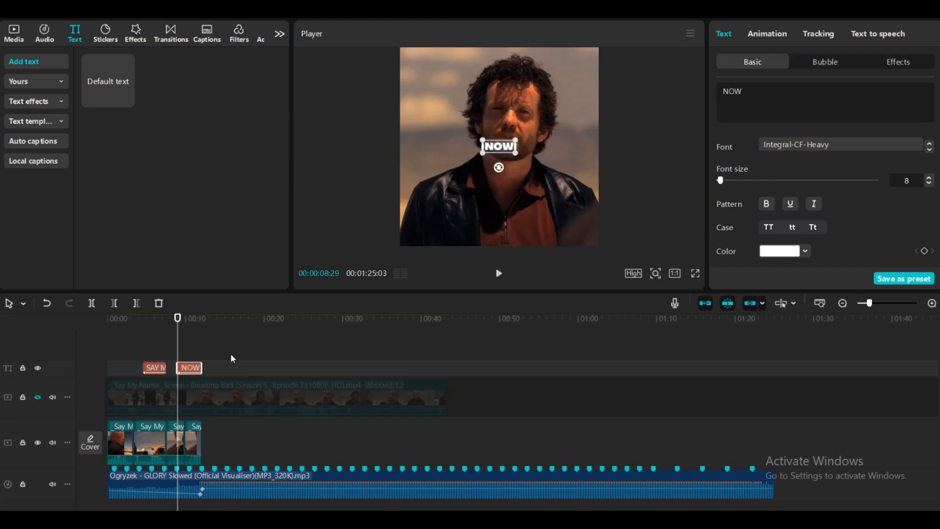
# - Move the NOW text clip to start at 00:00:01:10, directly before the SAY MY NAME clip, and preview it
pyautogui.moveTo(192, 372); pyautogui.dragTo(122, 373)
pyautogui.click(96, 345)
pyautogui.press('space')
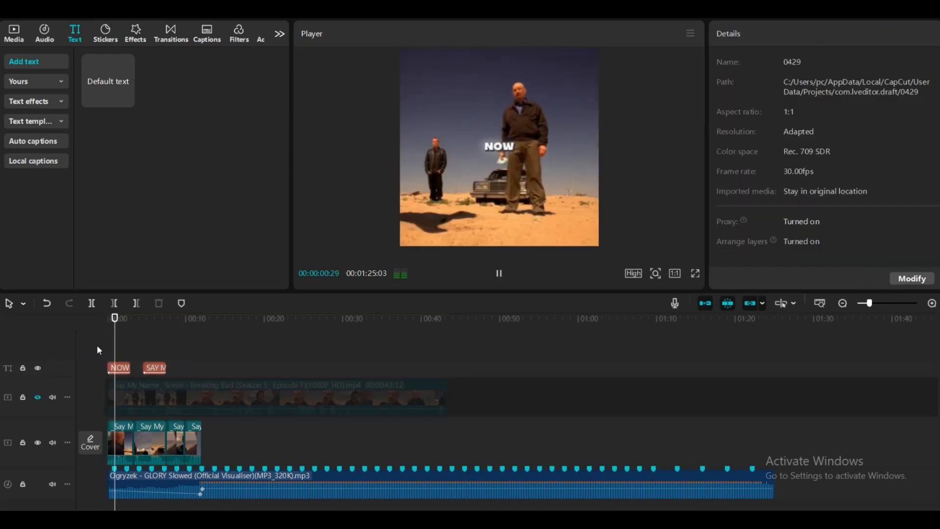
pyautogui.press('space')
pyautogui.moveTo(122, 372); pyautogui.dragTo(136, 372)
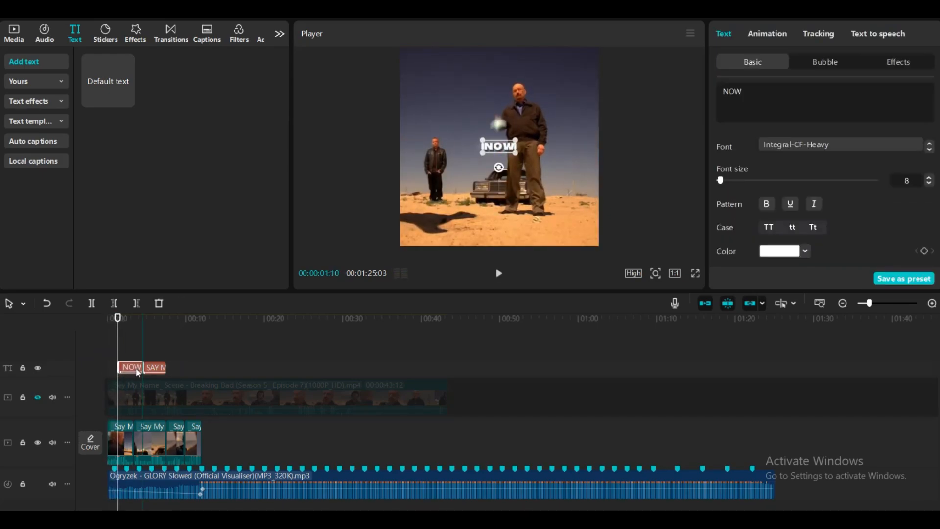
pyautogui.press('space')
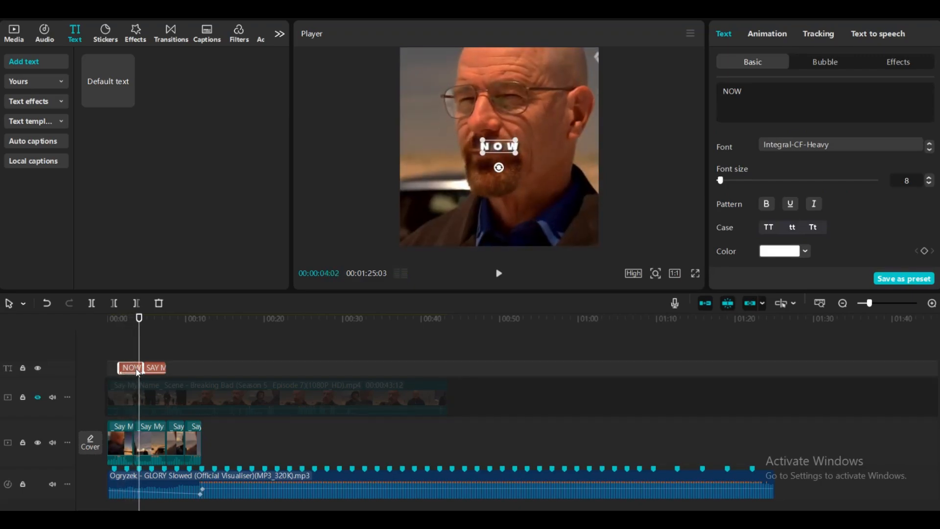
pyautogui.click(186, 337)
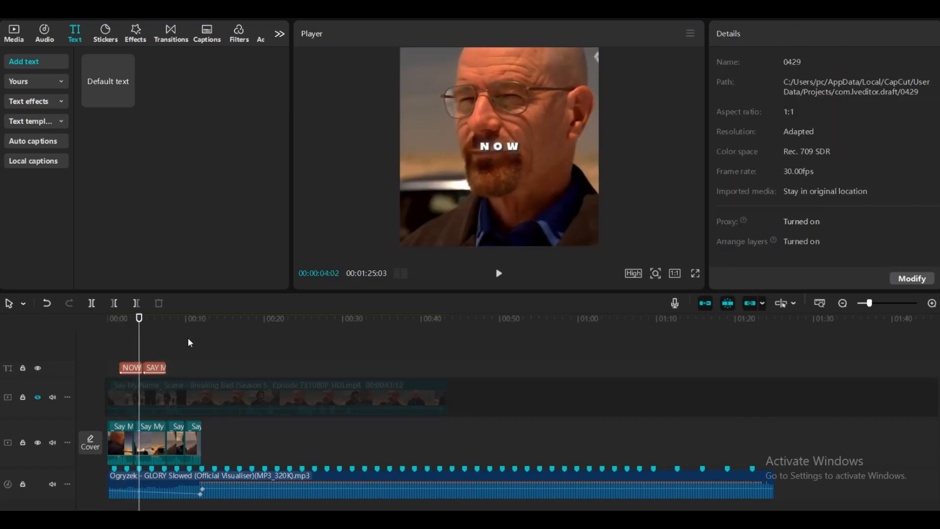
# - Convert the NOW and SAY MY NAME text clips each into a separate compound clip
pyautogui.click(129, 371)
pyautogui.rightClick(128, 368)
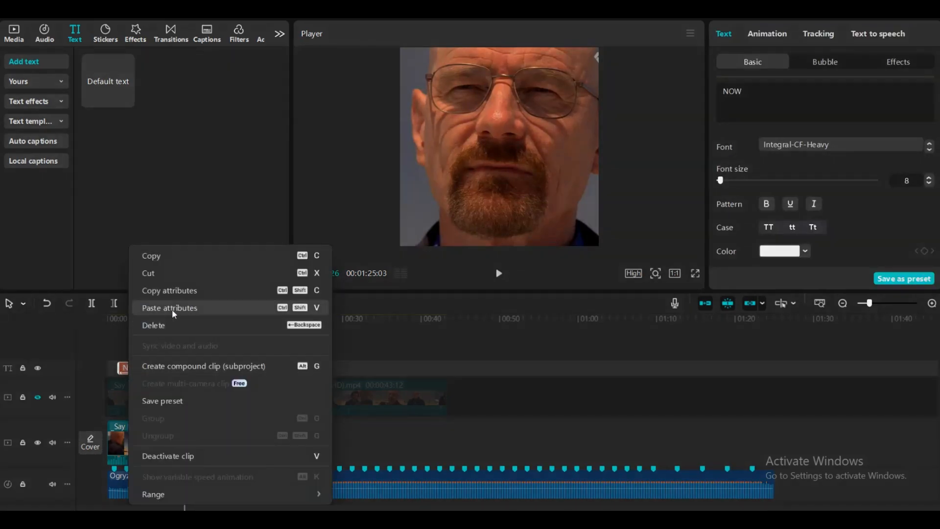
pyautogui.click(169, 363)
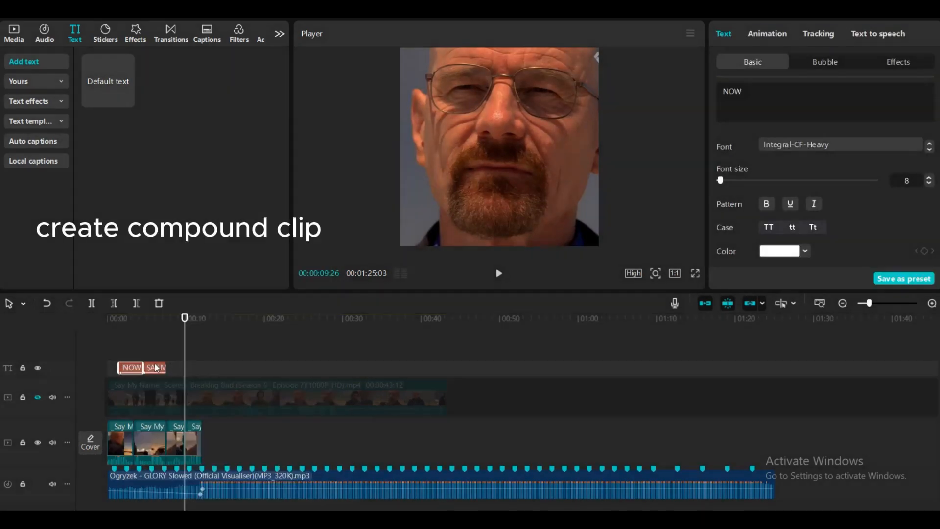
pyautogui.rightClick(156, 408)
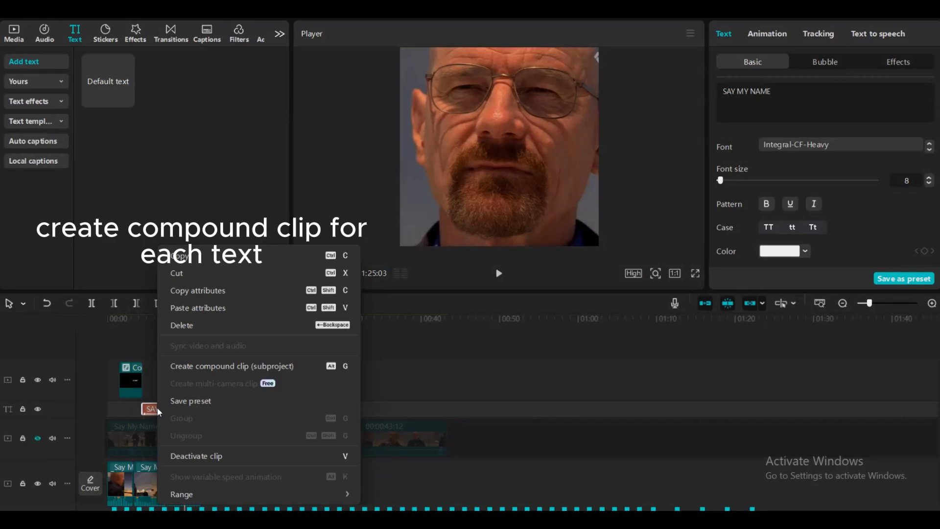
pyautogui.click(187, 366)
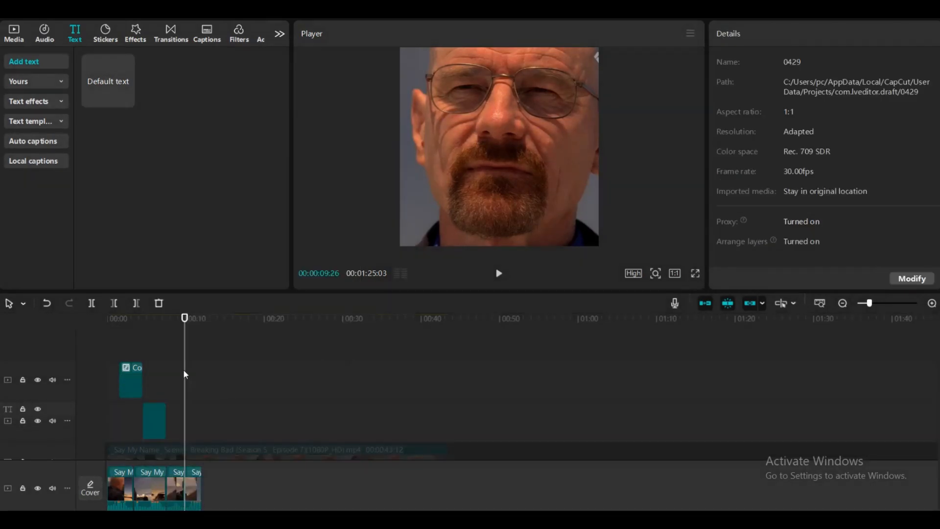
# - Play back the two compound text clips to check their timing against the spoken words
pyautogui.click(113, 353)
pyautogui.press('space')
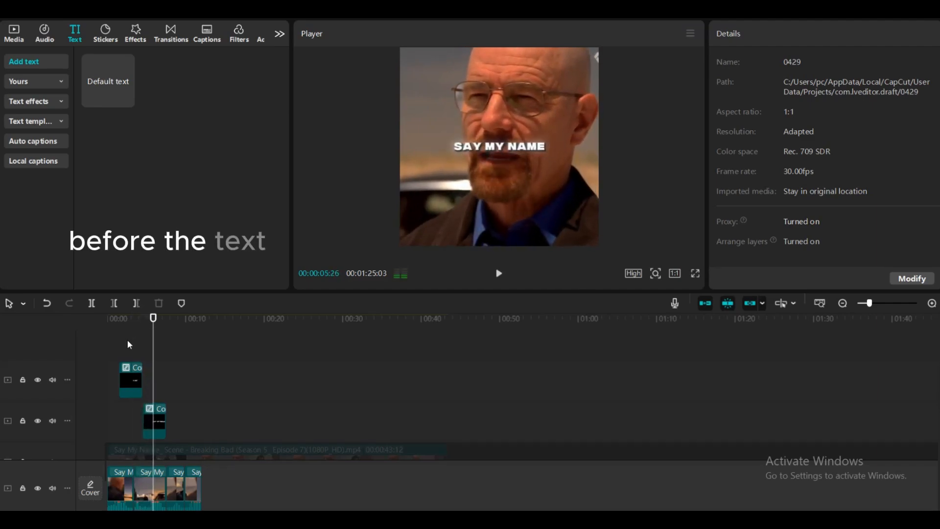
pyautogui.press('space')
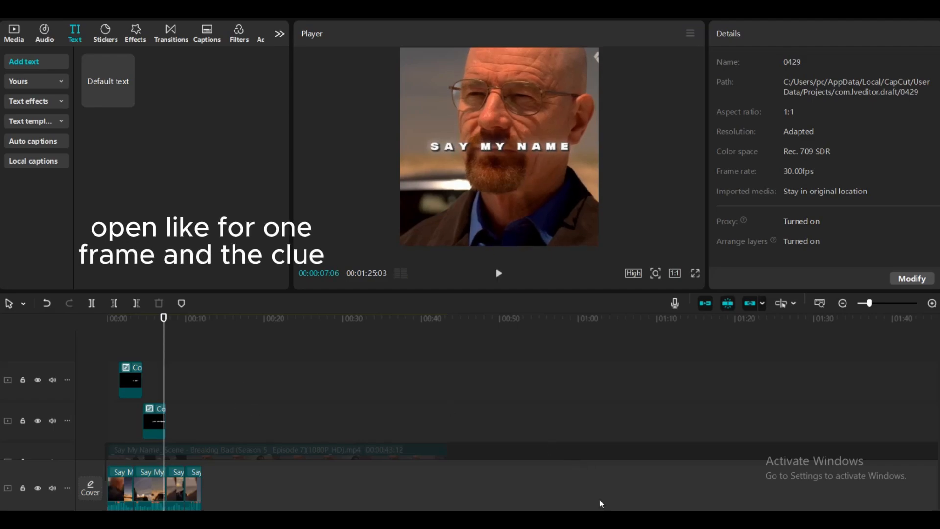
pyautogui.click(122, 350)
pyautogui.press('space')
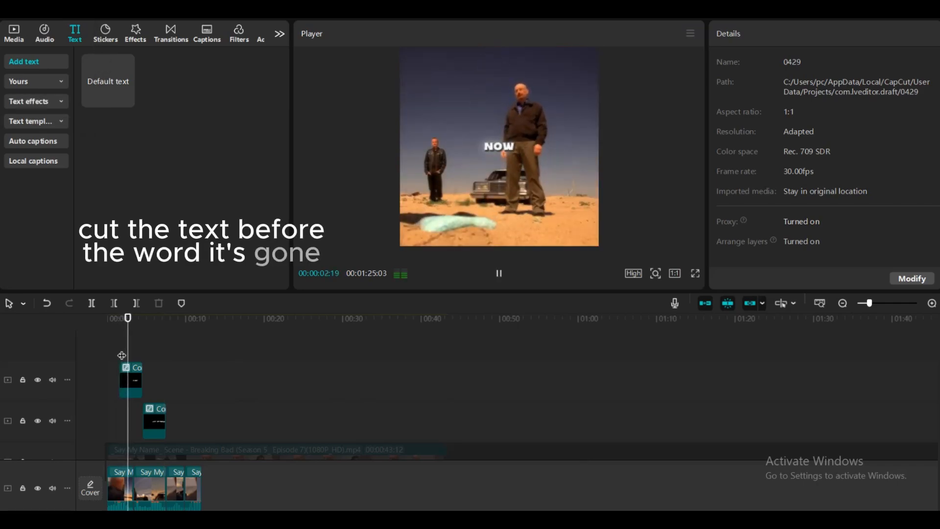
pyautogui.press('space')
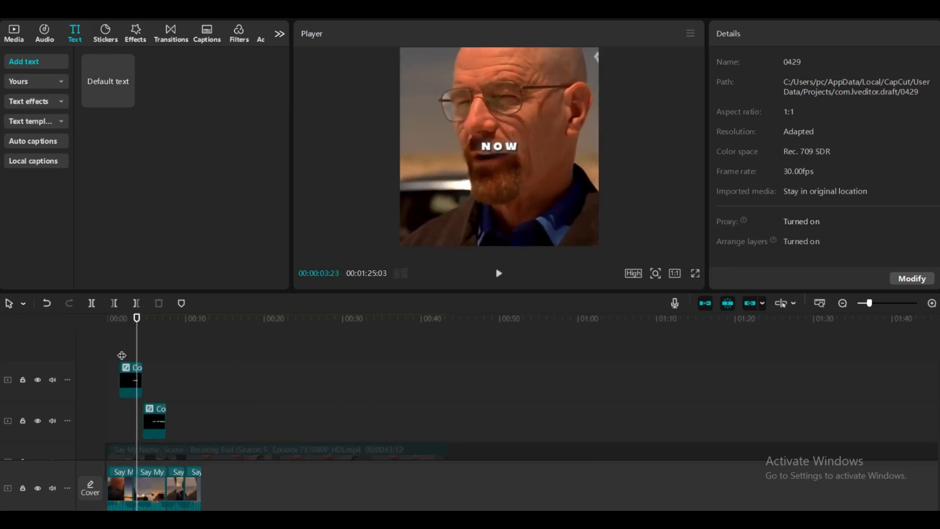
# - Trim away the part of the NOW compound clip before 00:00:03:11 and play the remainder up to 00:00:04:13
pyautogui.press('Left')
pyautogui.press('Left')
pyautogui.press('Left')
pyautogui.press('Left')
pyautogui.press('Left')
pyautogui.press('Left')
pyautogui.press('Left')
pyautogui.press('Left')
pyautogui.press('Left')
pyautogui.press('Left')
pyautogui.press('Left')
pyautogui.press('Left')
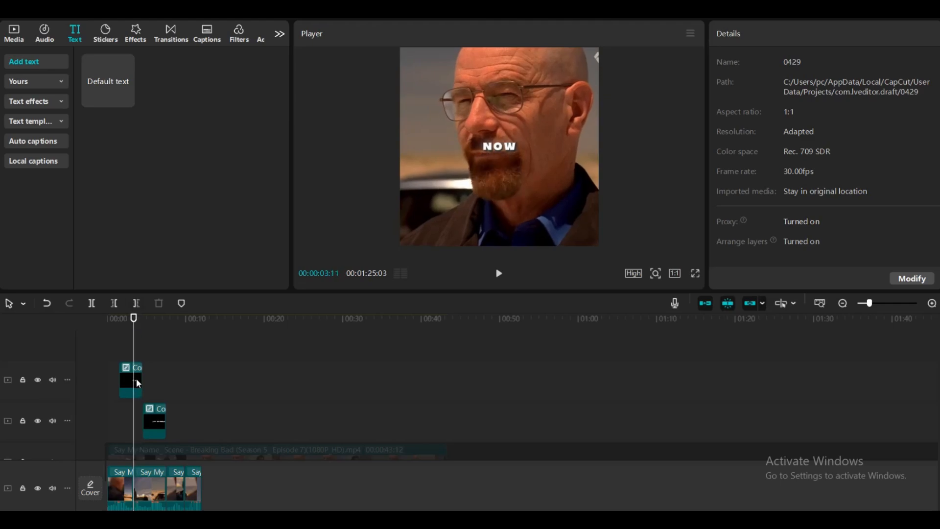
pyautogui.click(136, 378)
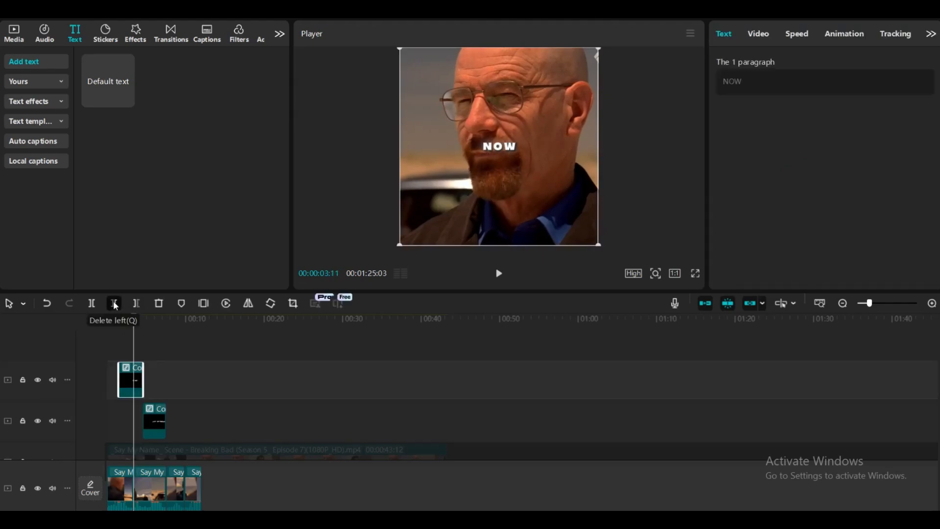
pyautogui.click(115, 304)
pyautogui.press('space')
pyautogui.press('space')
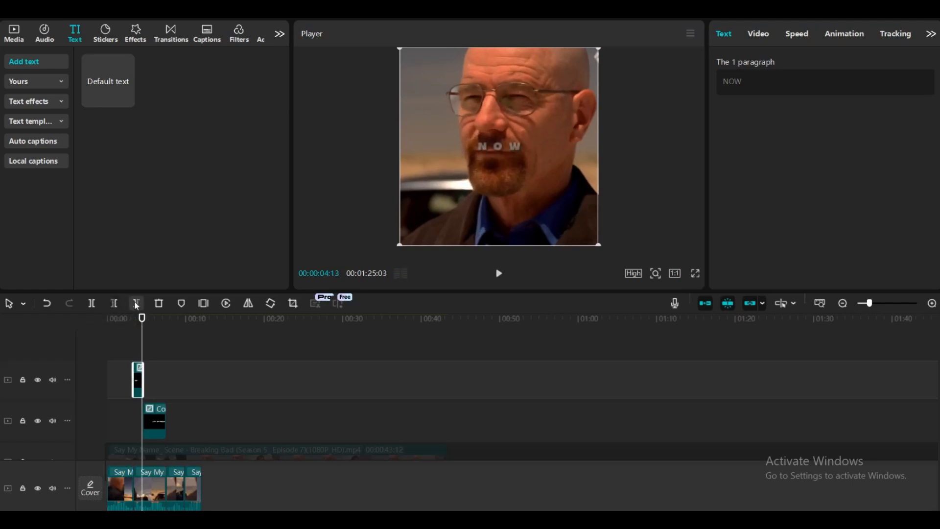
# - Try trimming away the end of the NOW compound clip after 00:00:04:13, and undo the trim
pyautogui.click(136, 303)
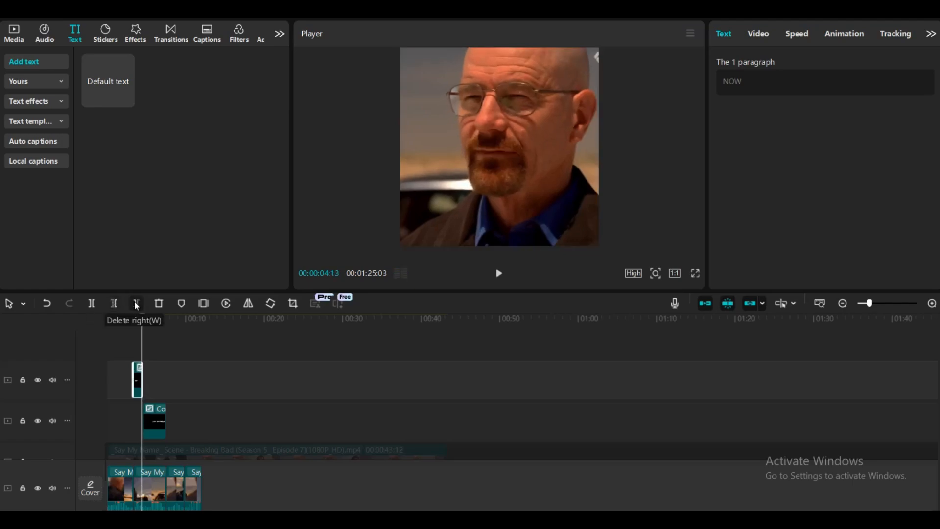
pyautogui.click(44, 304)
# - Play on to find where the words start and trim away the part of the SAY MY NAME compound clip before 00:00:05:13
pyautogui.press('space')
pyautogui.press('space')
pyautogui.press('space')
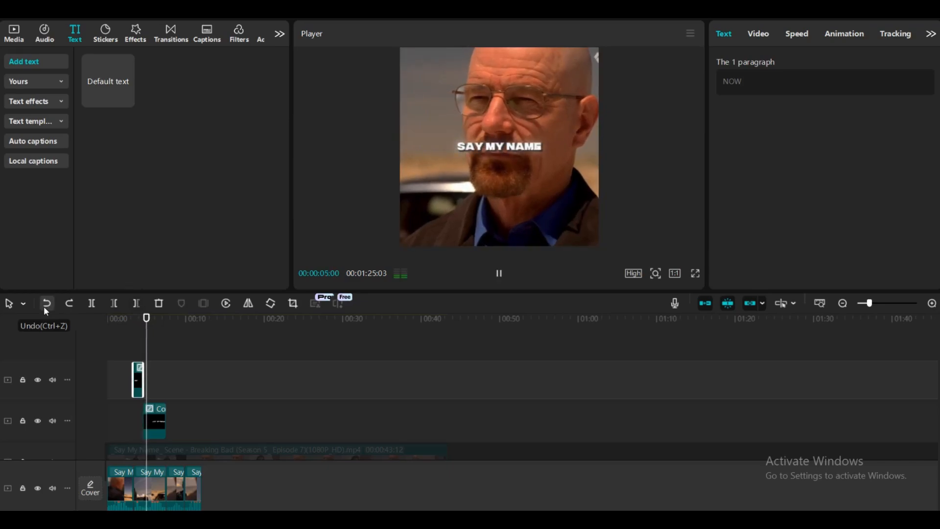
pyautogui.press('space')
pyautogui.press('Left')
pyautogui.press('Left')
pyautogui.press('Left')
pyautogui.press('Left')
pyautogui.press('Left')
pyautogui.press('Left')
pyautogui.press('Left')
pyautogui.press('Left')
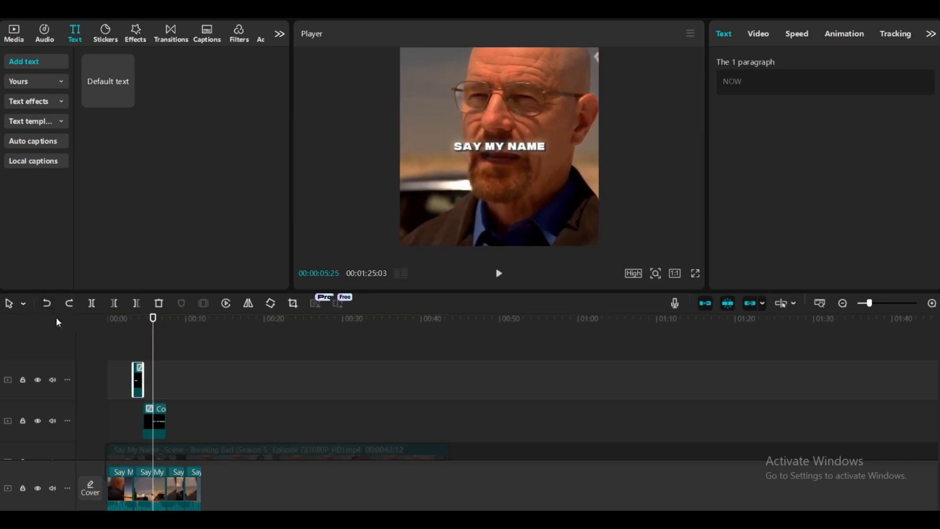
pyautogui.press('Left')
pyautogui.press('Left')
pyautogui.press('Left')
pyautogui.press('Left')
pyautogui.press('Left')
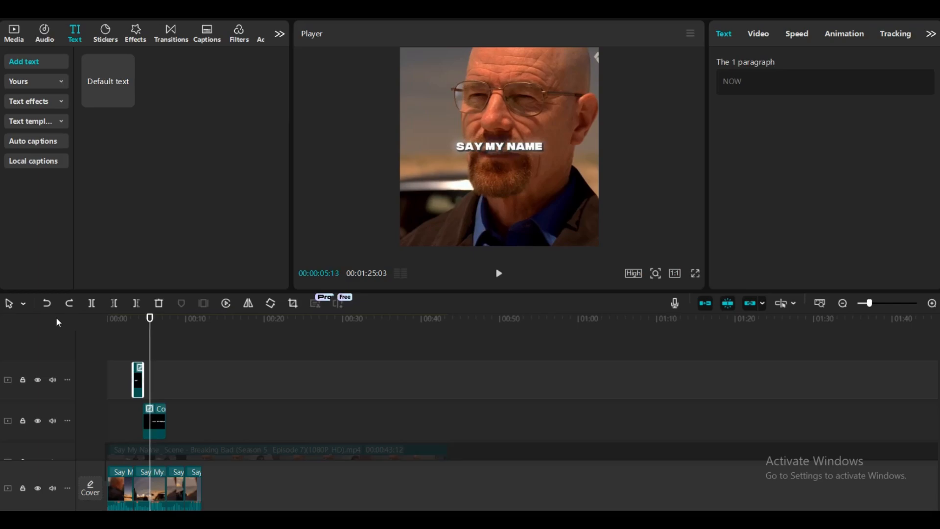
pyautogui.click(162, 419)
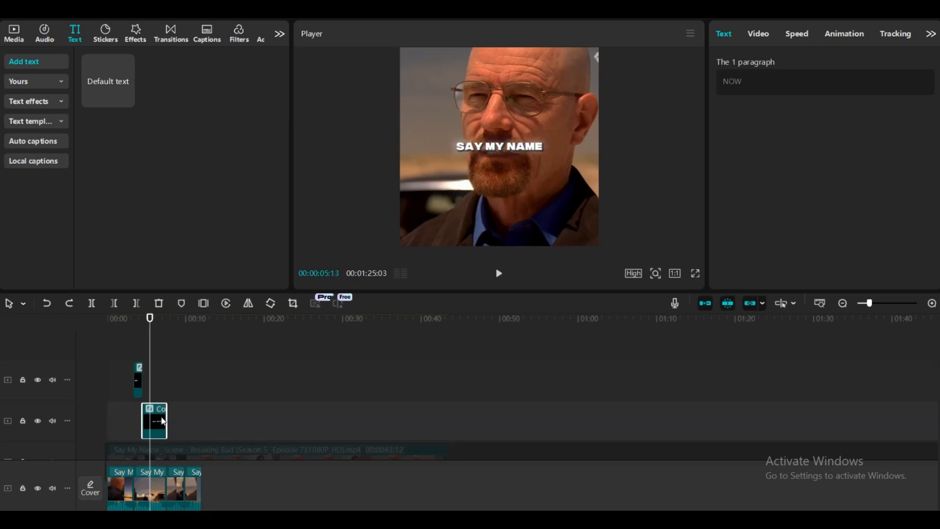
pyautogui.click(115, 304)
# - Play the SAY MY NAME compound clip and trim away its part after 00:00:07:08
pyautogui.press('space')
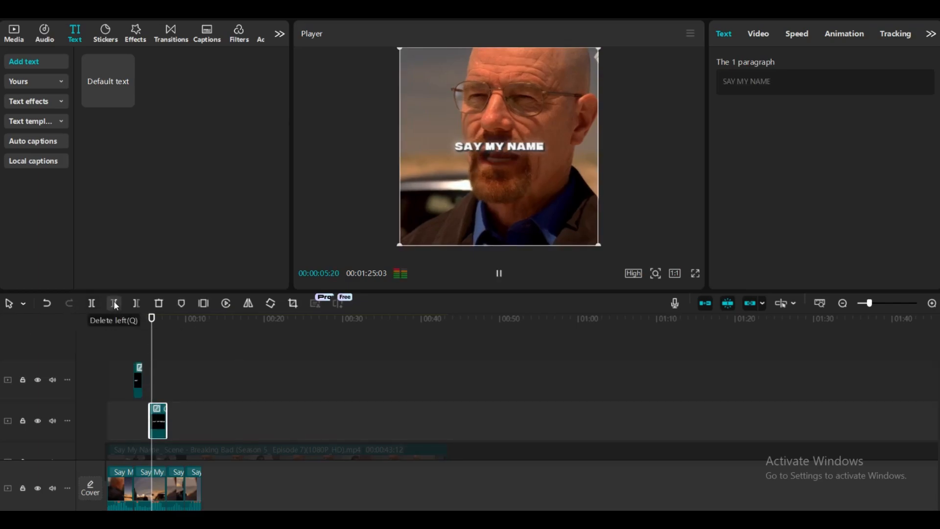
pyautogui.press('space')
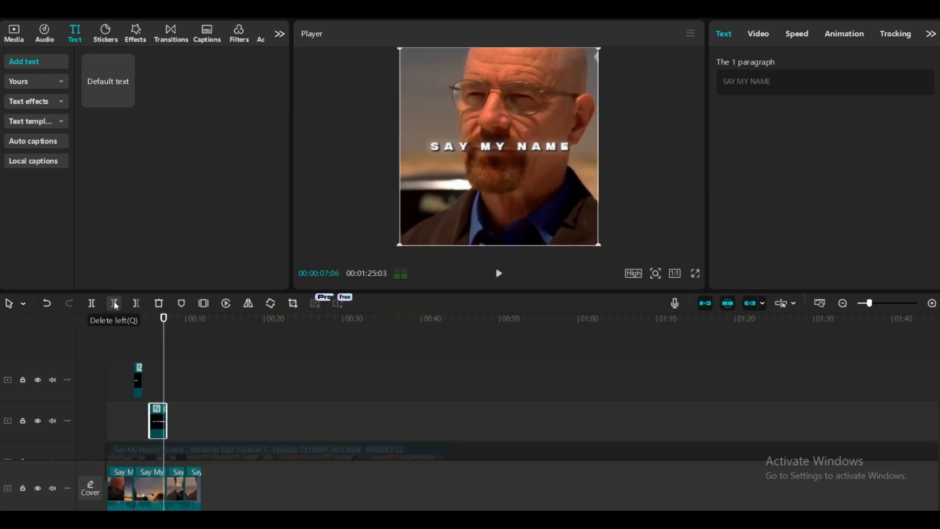
pyautogui.click(139, 305)
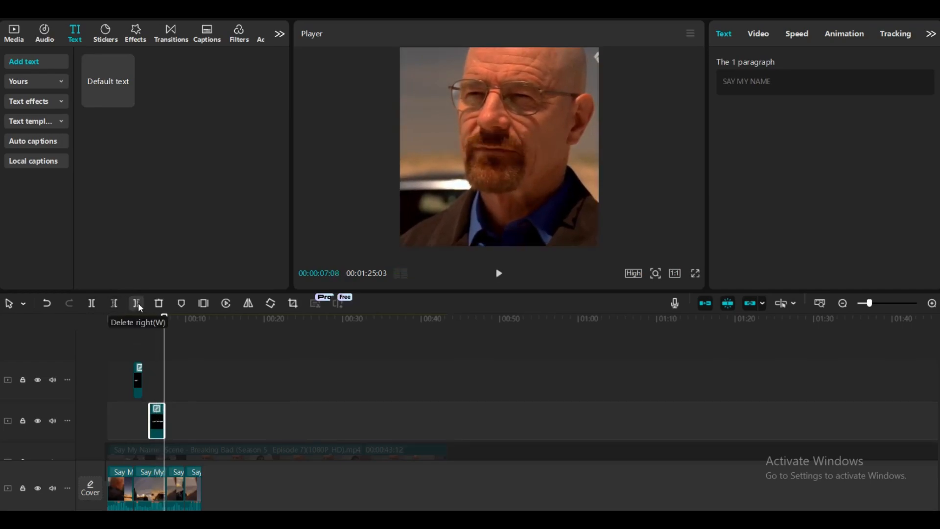
# - Play the edit from near its beginning to check both trimmed text clips against the spoken words
pyautogui.click(116, 386)
pyautogui.press('space')
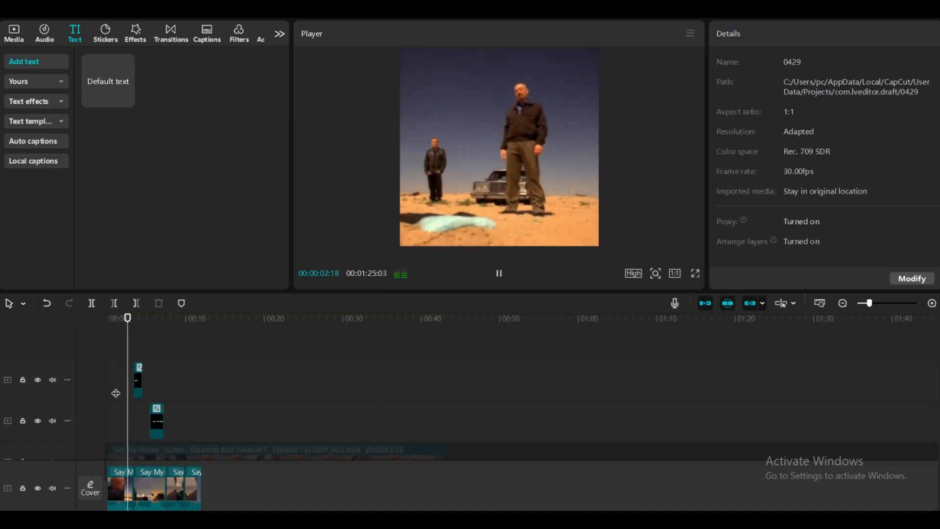
pyautogui.press('space')
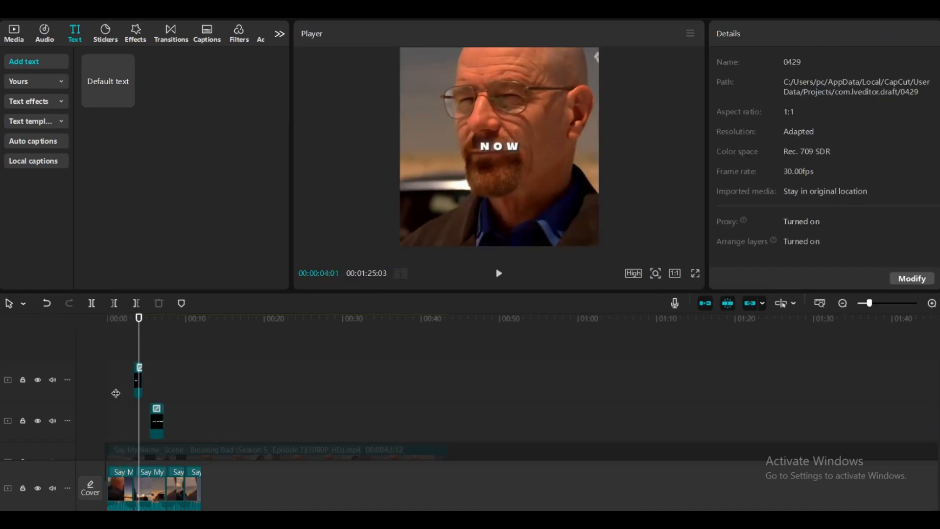
pyautogui.press('space')
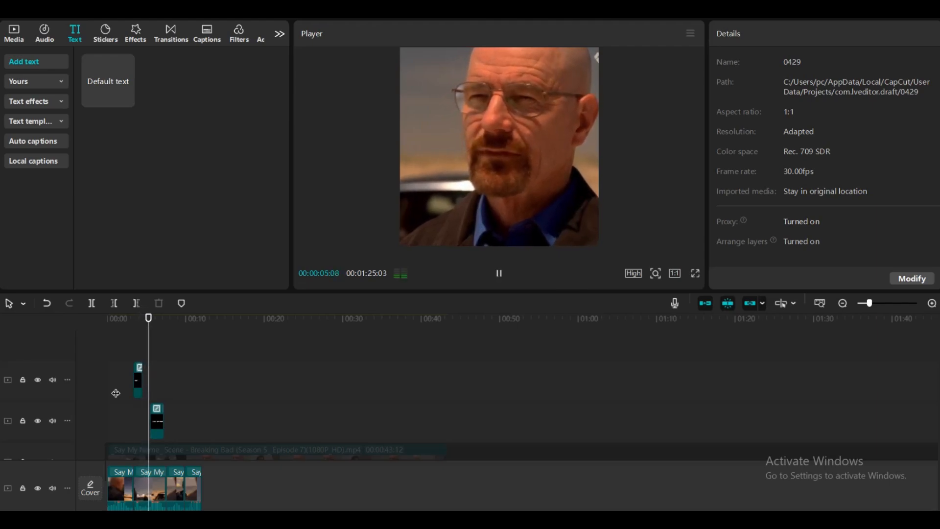
pyautogui.press('space')
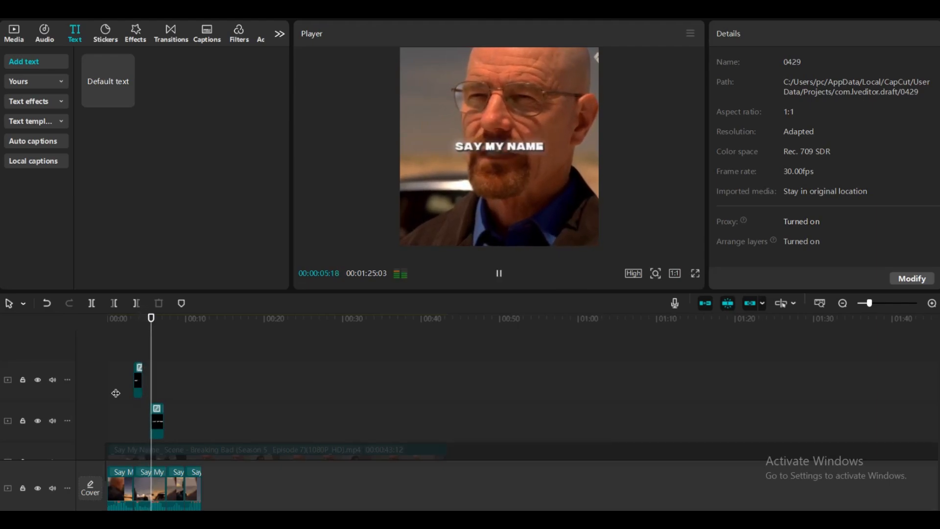
pyautogui.press('space')
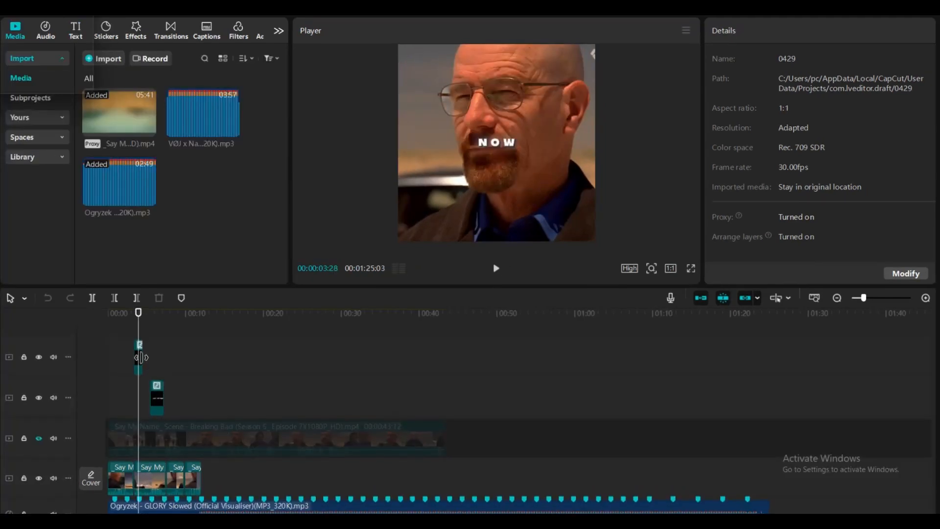
# - Add a Split mask to the NOW compound clip with the playhead at the clip's start, 00:00:03:11
pyautogui.click(141, 357)
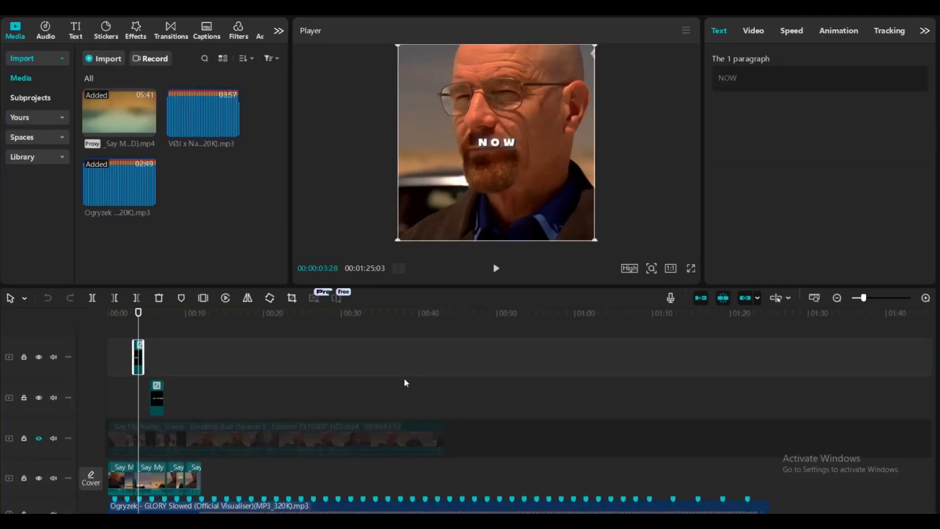
pyautogui.click(882, 300)
pyautogui.hscroll(-3, 355, 379)
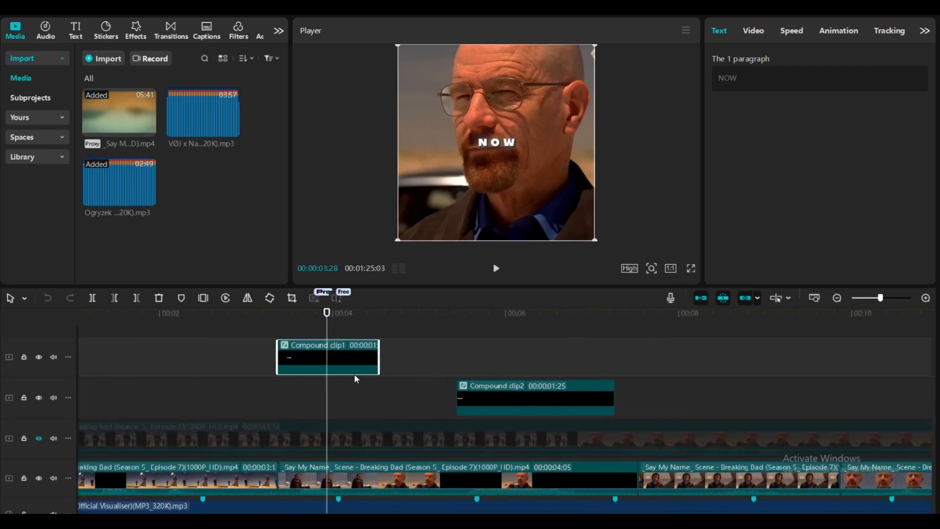
pyautogui.press('Up')
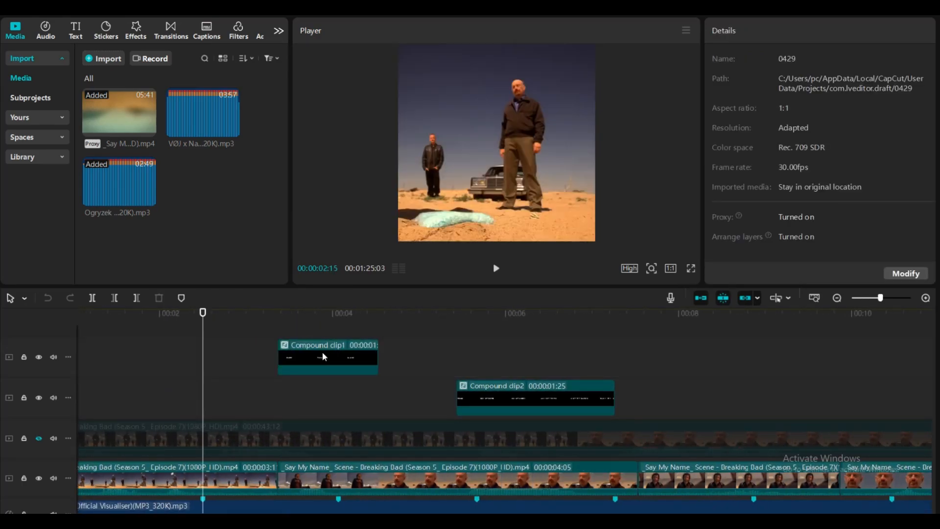
pyautogui.click(324, 357)
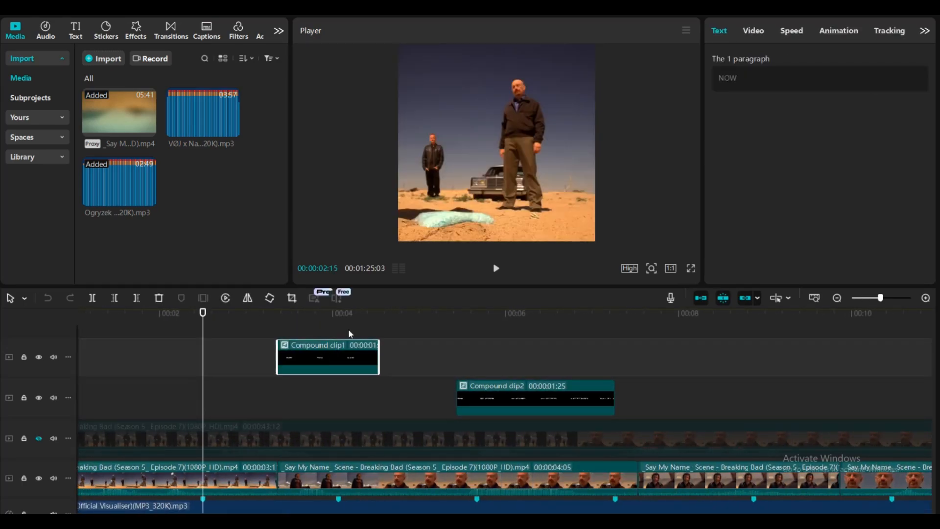
pyautogui.click(755, 32)
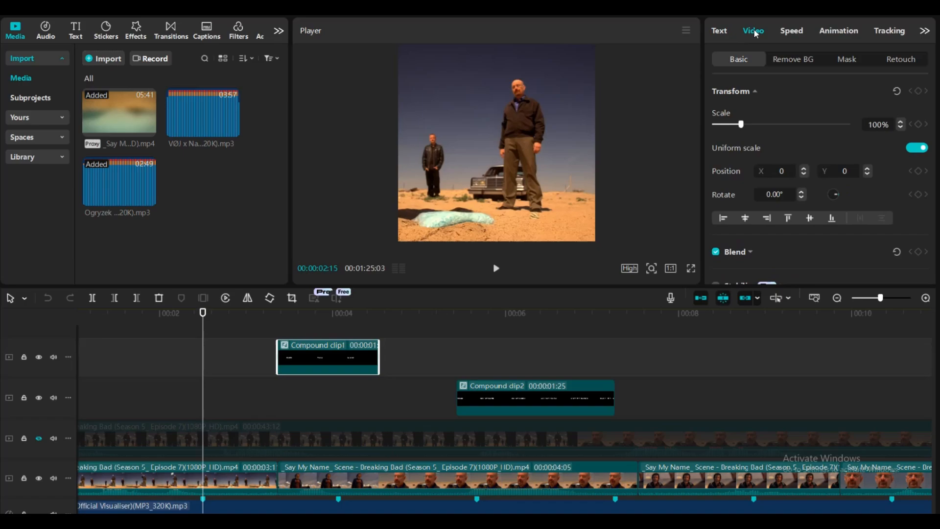
pyautogui.click(847, 59)
pyautogui.press('Down')
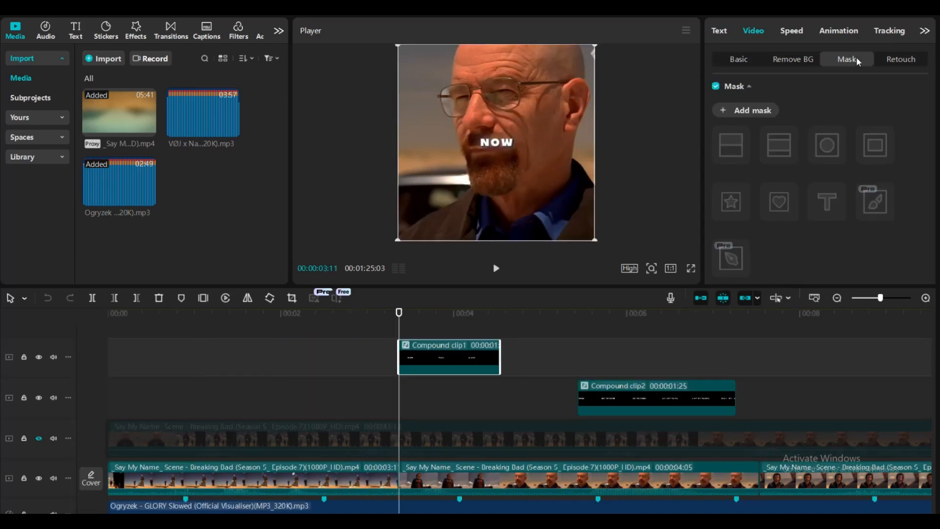
pyautogui.click(721, 113)
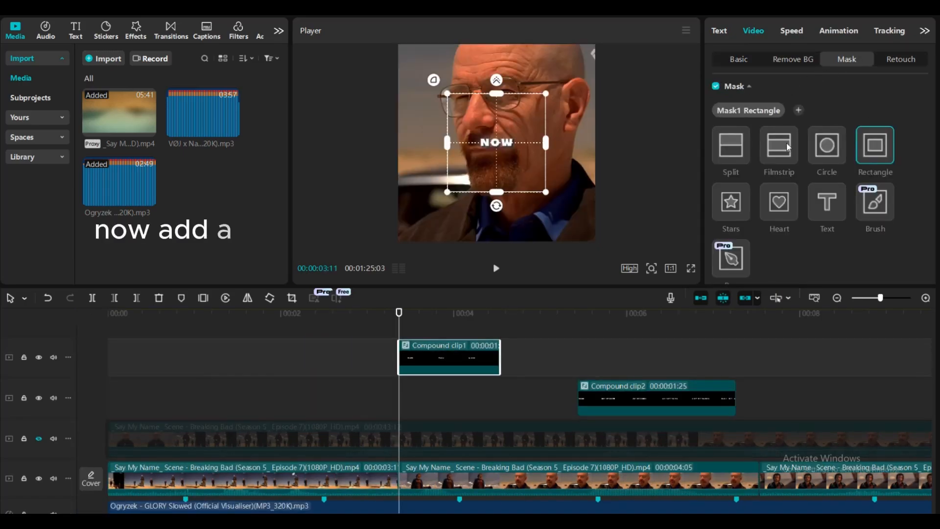
pyautogui.click(744, 148)
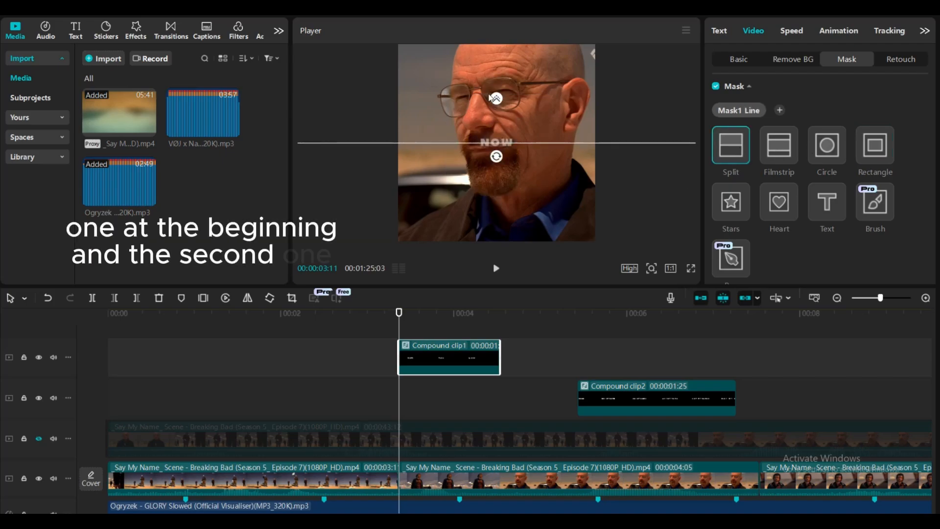
# - Keyframe the split mask at 00:00:03:11 with a 90° rotation, feather 100 and position X -763, left of the NOW text
pyautogui.moveTo(496, 156); pyautogui.dragTo(454, 141)
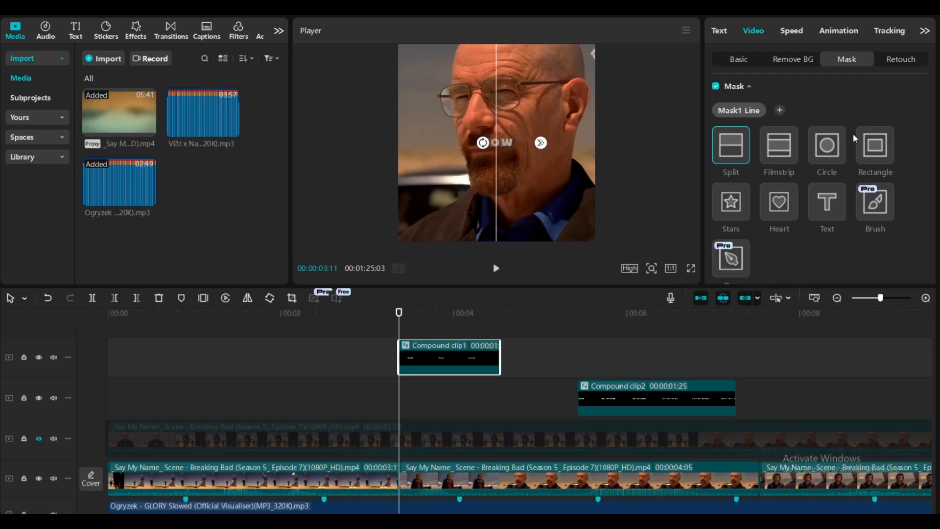
pyautogui.moveTo(503, 193); pyautogui.dragTo(474, 197)
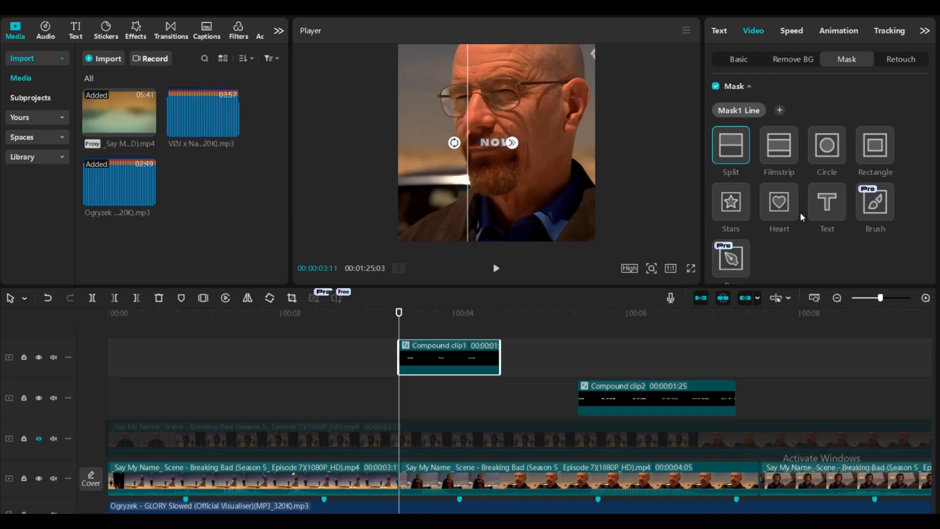
pyautogui.scroll(-2, 843, 206)
pyautogui.scroll(-1, 844, 205)
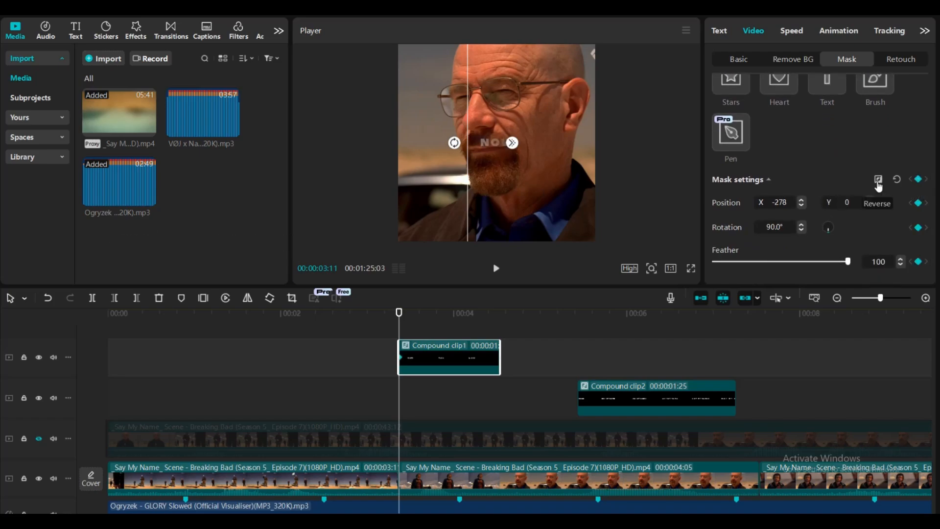
pyautogui.moveTo(466, 206); pyautogui.dragTo(430, 206)
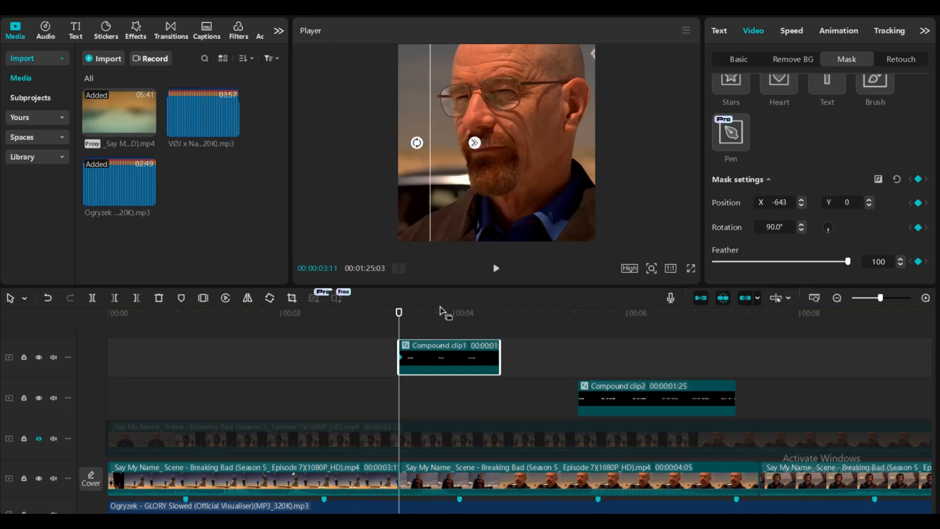
pyautogui.moveTo(432, 197); pyautogui.dragTo(419, 197)
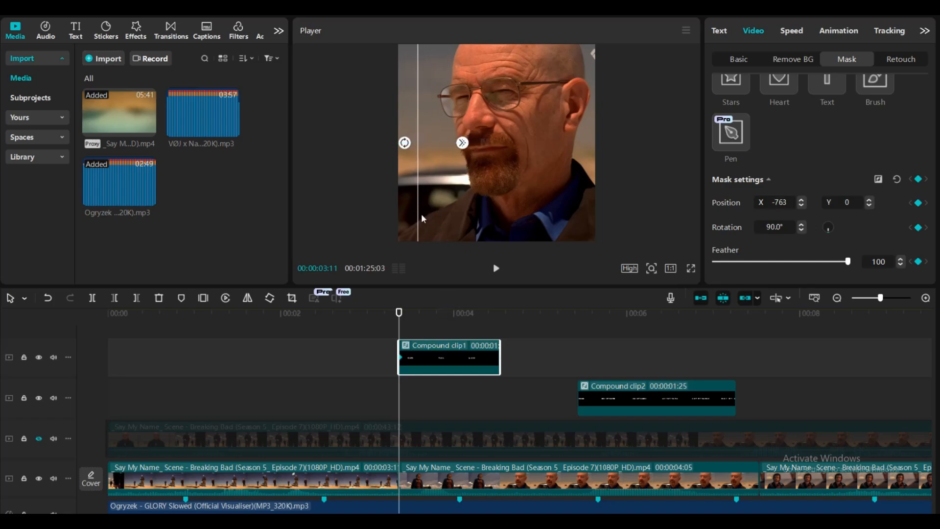
# - Move the split mask past the right side of the NOW text to position X 575 at 00:00:04:08
pyautogui.press('Down')
pyautogui.press('Left')
pyautogui.press('Left')
pyautogui.press('Left')
pyautogui.press('Left')
pyautogui.press('Left')
pyautogui.press('Left')
pyautogui.press('Left')
pyautogui.press('Left')
pyautogui.press('Left')
pyautogui.press('Left')
pyautogui.press('Left')
pyautogui.press('Left')
pyautogui.press('Left')
pyautogui.press('Left')
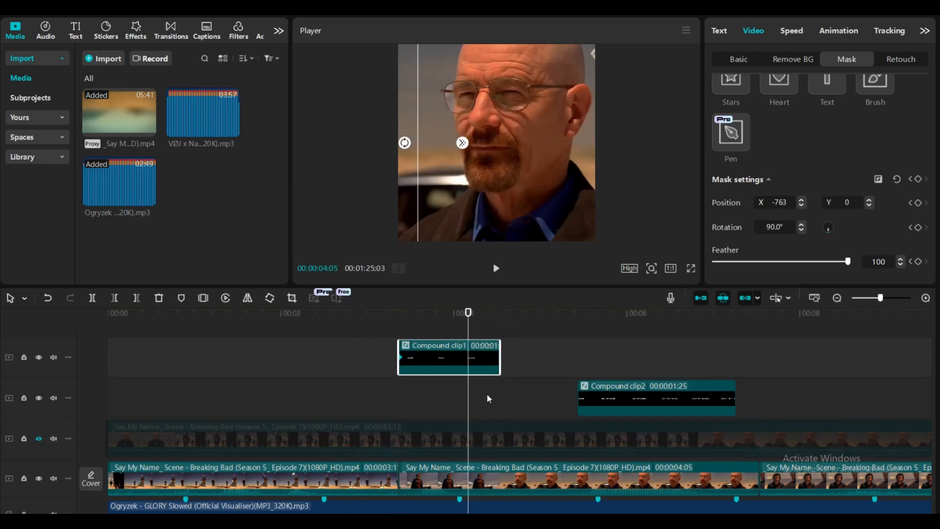
pyautogui.press('Right')
pyautogui.press('Right')
pyautogui.press('Right')
pyautogui.press('Right')
pyautogui.press('Right')
pyautogui.press('Right')
pyautogui.press('Right')
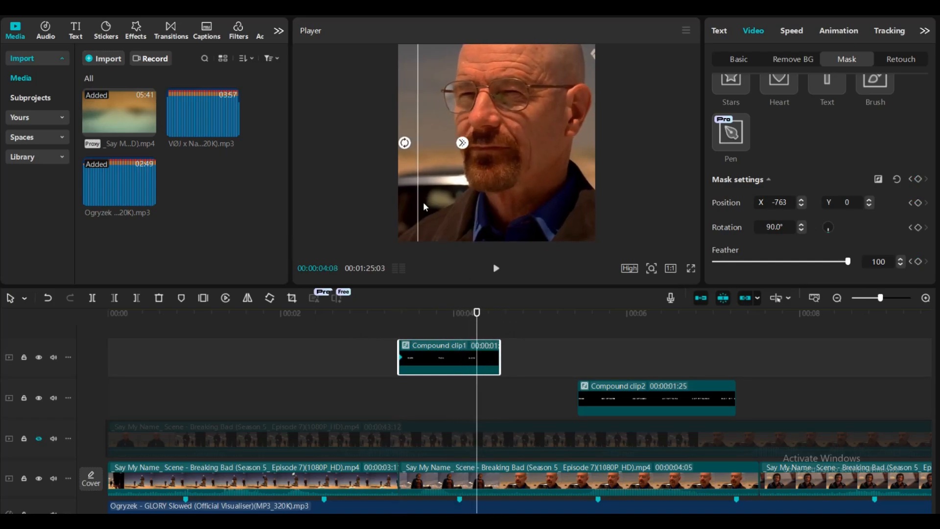
pyautogui.moveTo(424, 206); pyautogui.dragTo(562, 205)
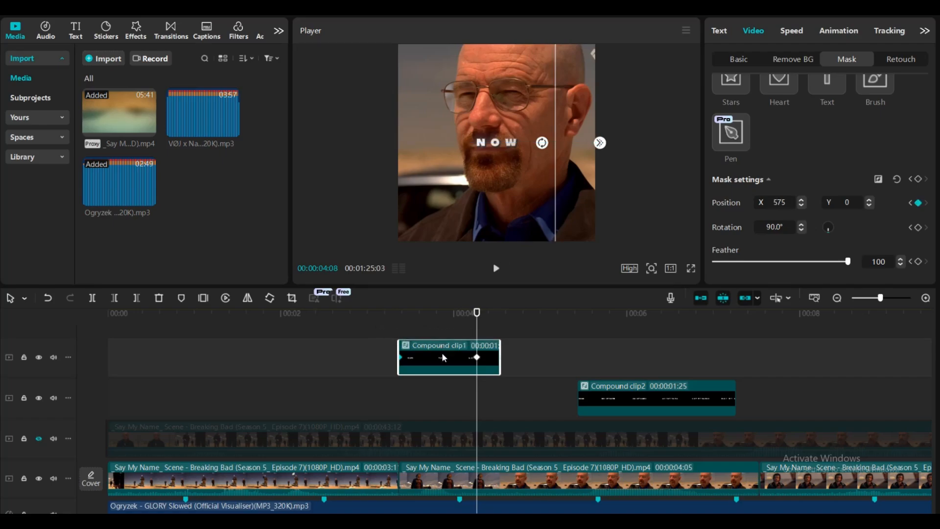
# - Show the NOW clip's keyframe graph and apply the Ease Out preset curve between the two mask Position X keyframes
pyautogui.hotkey('alt', 'k')
pyautogui.scroll(3, 442, 358)
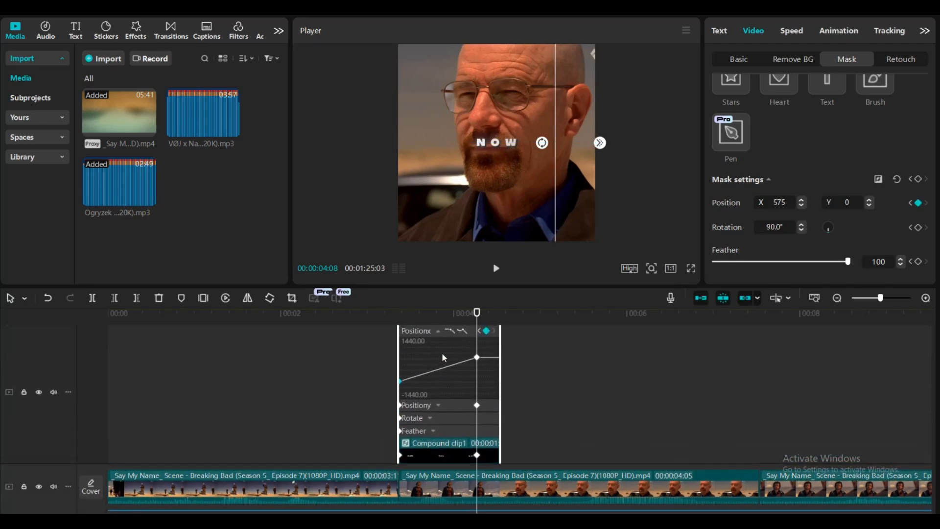
pyautogui.scroll(1, 444, 357)
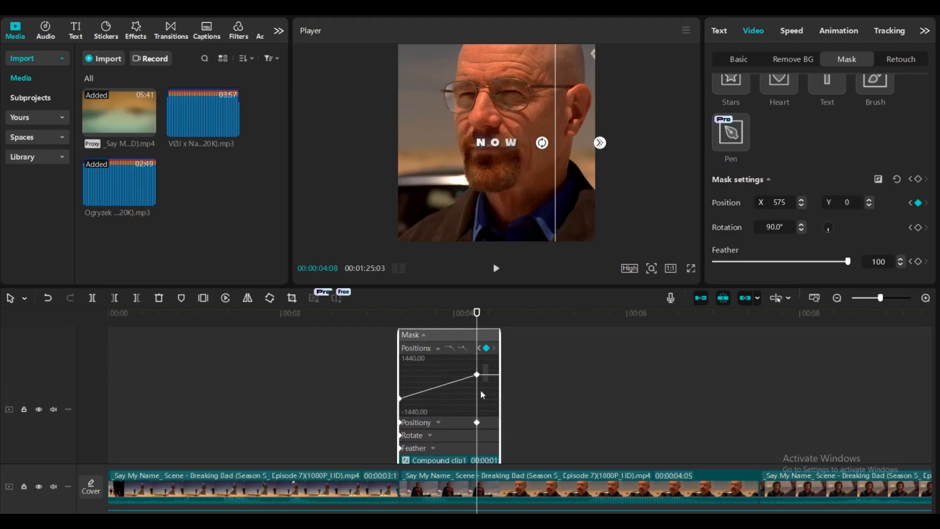
pyautogui.moveTo(482, 394); pyautogui.dragTo(399, 366)
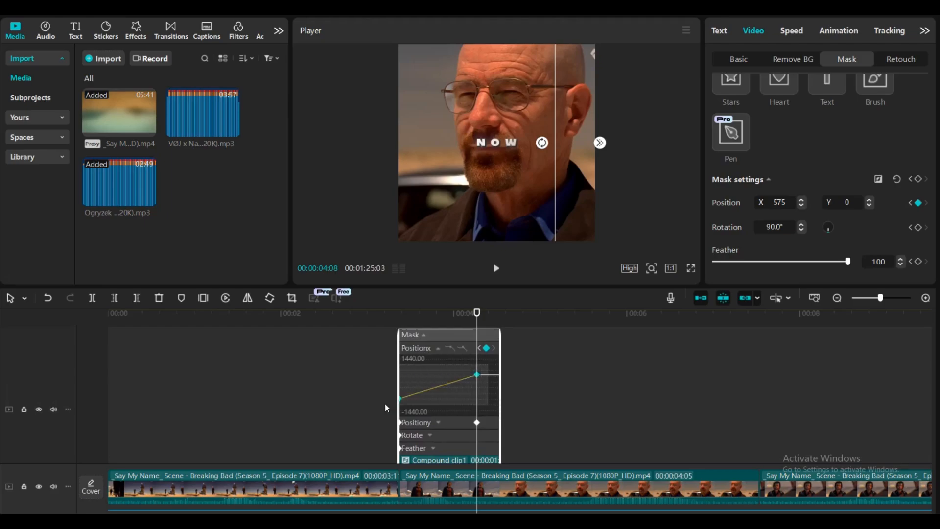
pyautogui.click(897, 300)
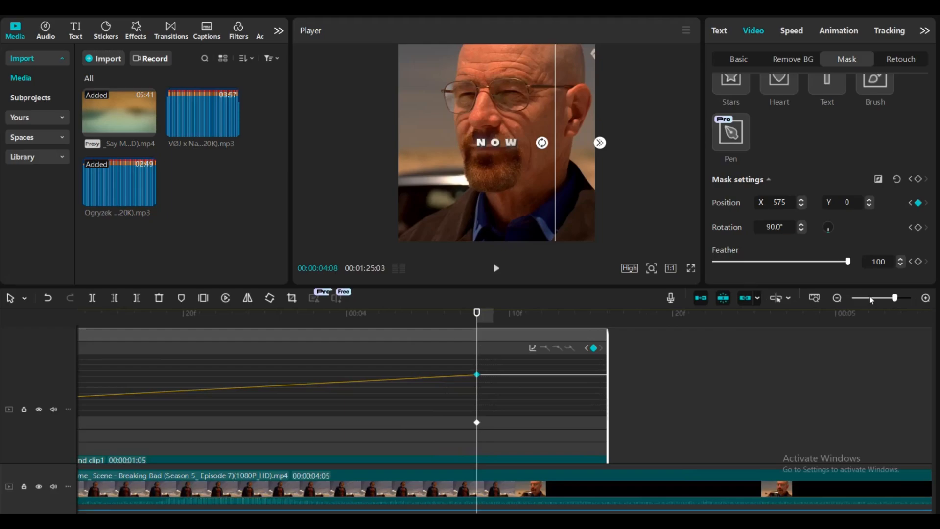
pyautogui.click(533, 348)
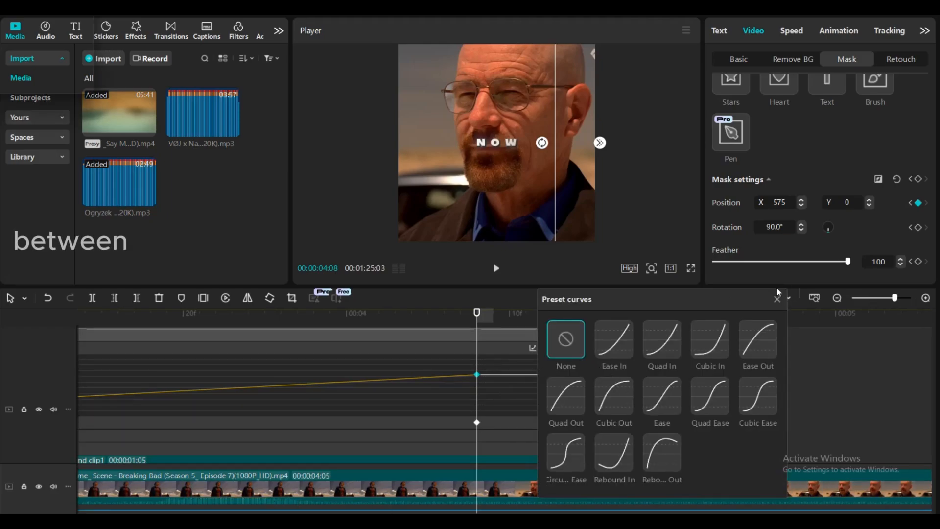
pyautogui.click(768, 342)
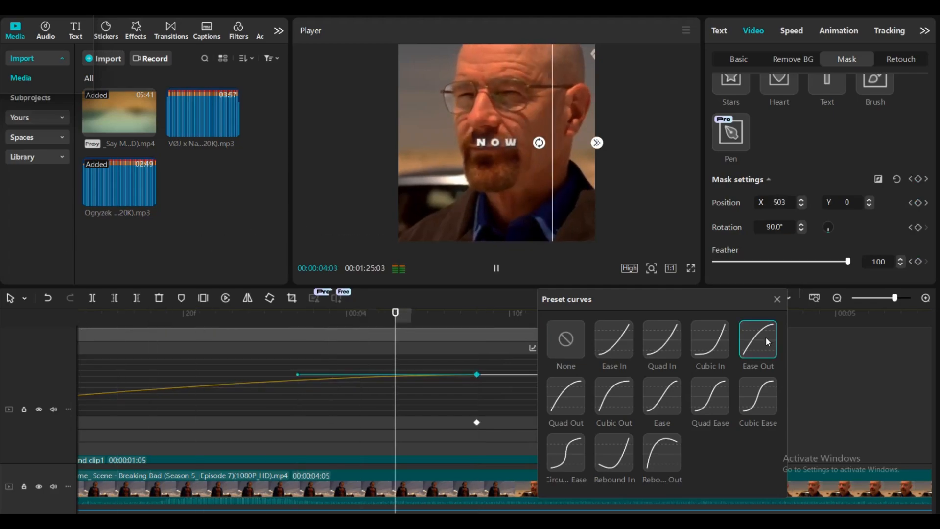
# - Give the NOW compound clip a Fade In entrance animation and a Fade Out exit animation, each 0.2 s long
pyautogui.click(846, 33)
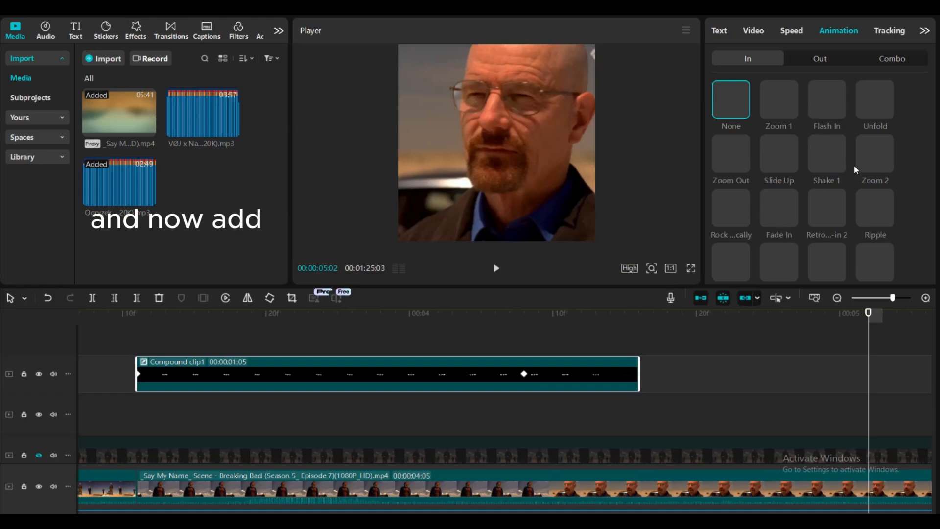
pyautogui.scroll(-2, 828, 167)
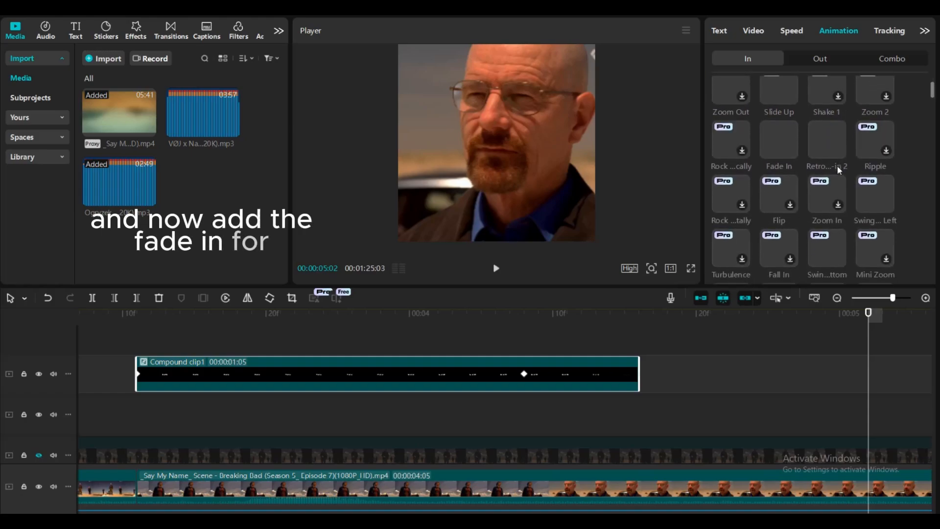
pyautogui.click(781, 148)
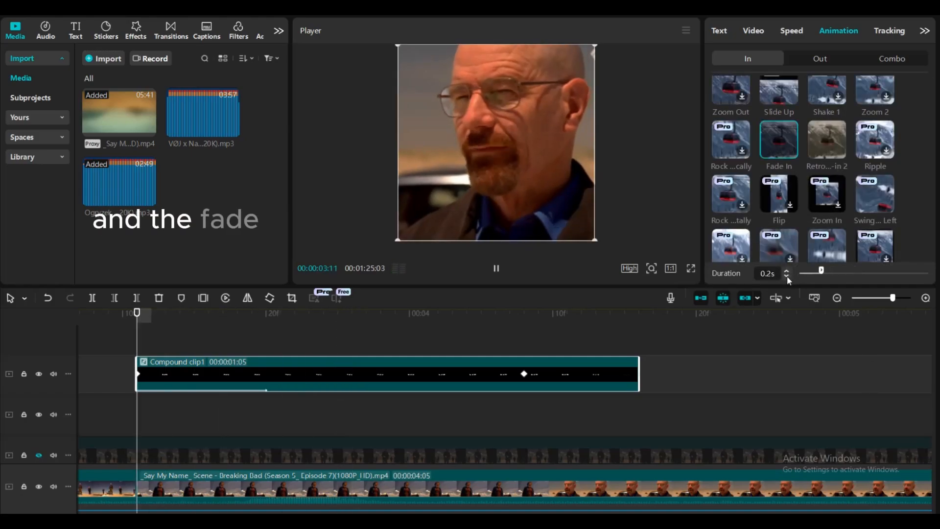
pyautogui.click(801, 54)
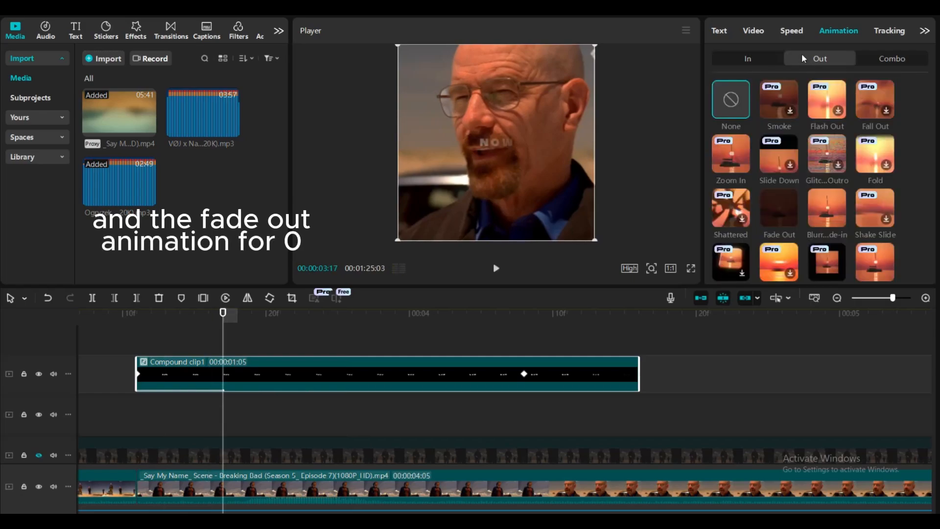
pyautogui.click(775, 207)
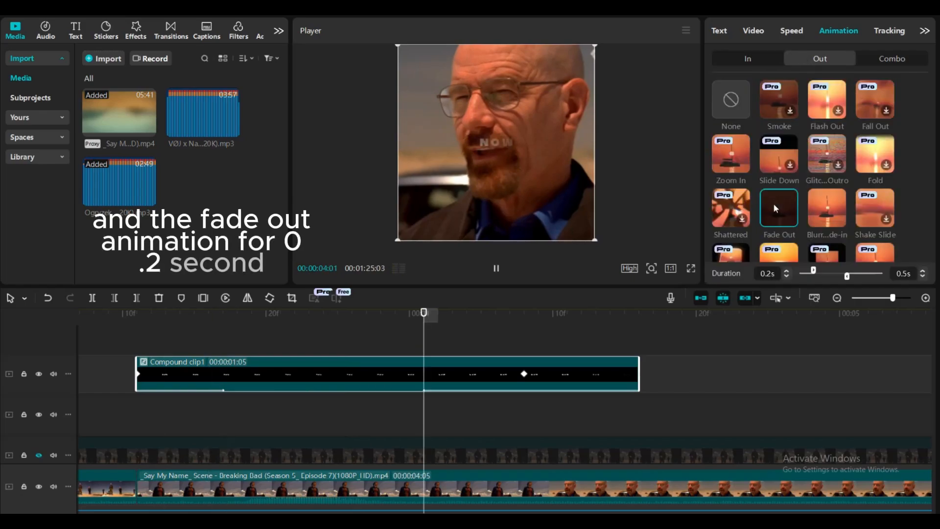
pyautogui.click(923, 276)
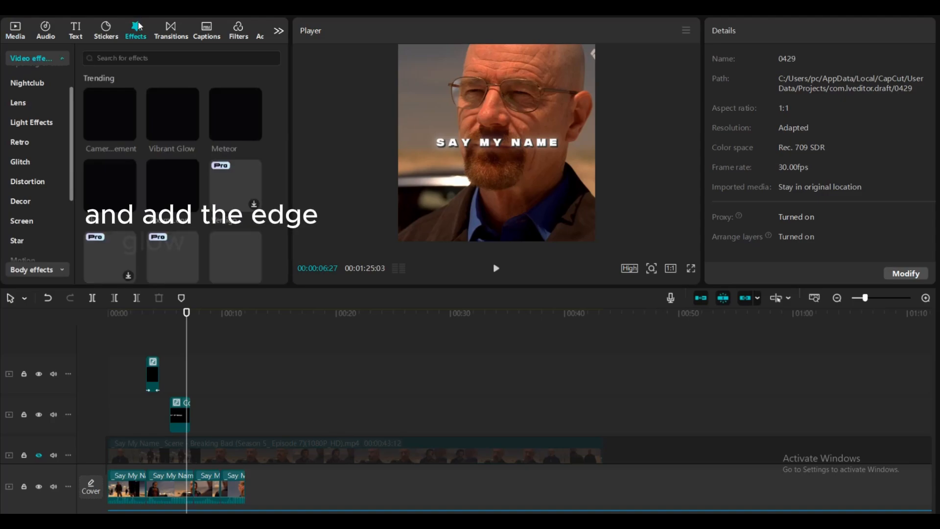
# - Search the video effects for "glow", apply the Edge Glow outline effect to the NOW clip and set its Glow to 21
pyautogui.click(129, 58)
pyautogui.write('g')
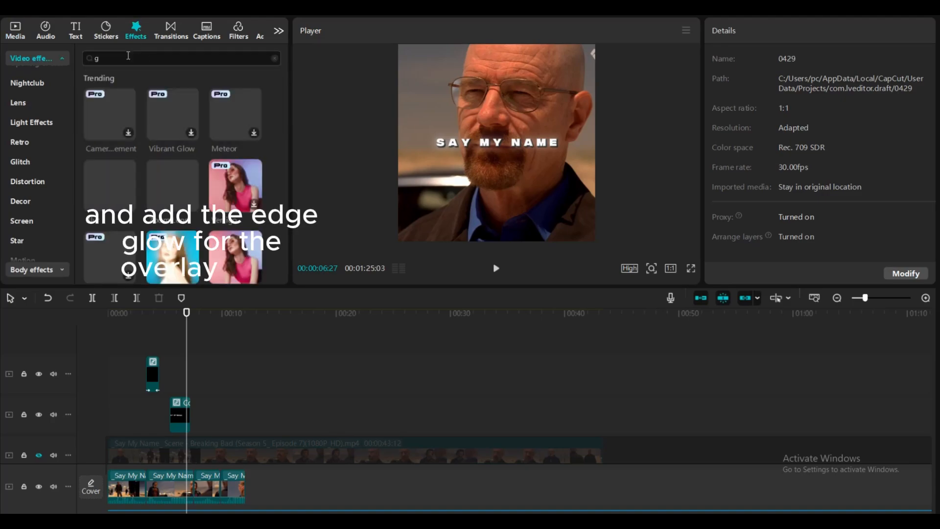
pyautogui.write('low')
pyautogui.press('Return')
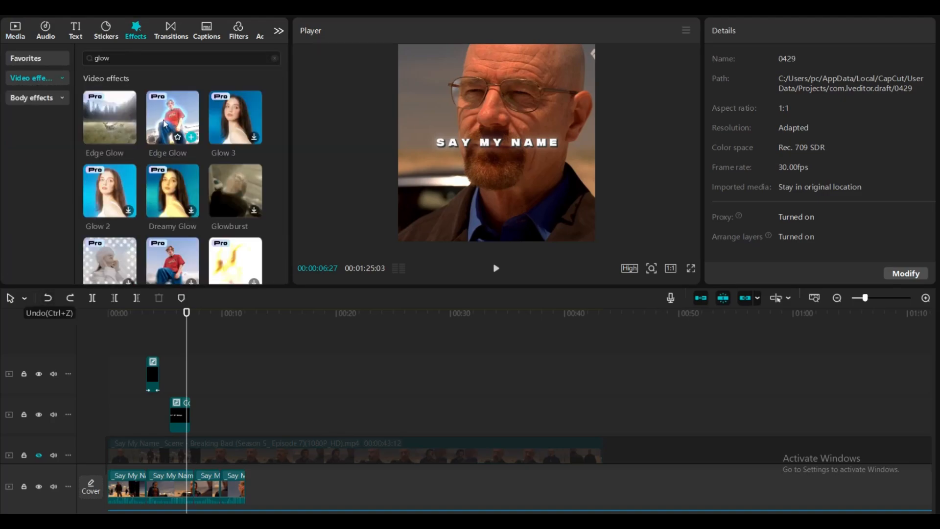
pyautogui.moveTo(171, 116); pyautogui.dragTo(154, 374)
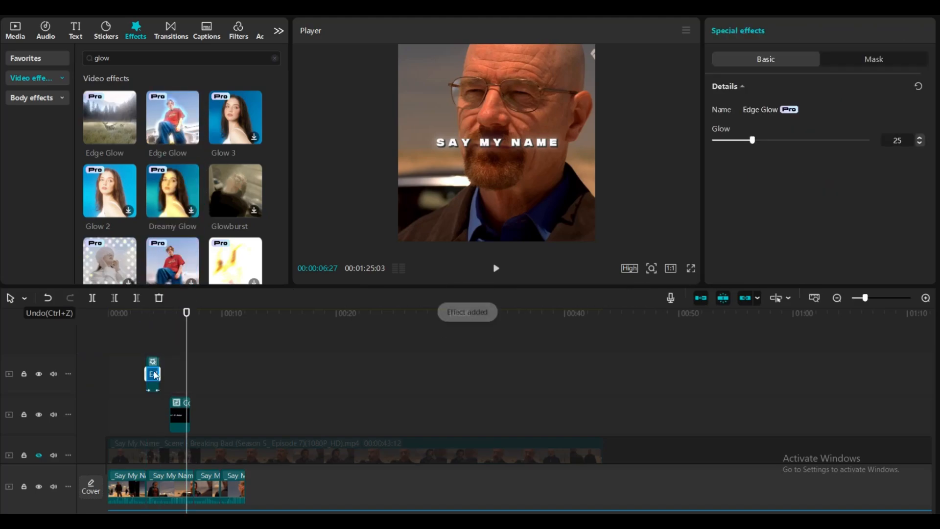
pyautogui.click(919, 144)
pyautogui.click(920, 144)
pyautogui.click(920, 144)
# - Copy the NOW clip's attributes and paste all of them onto the SAY MY NAME clip with keyframe timing maintained
pyautogui.rightClick(151, 378)
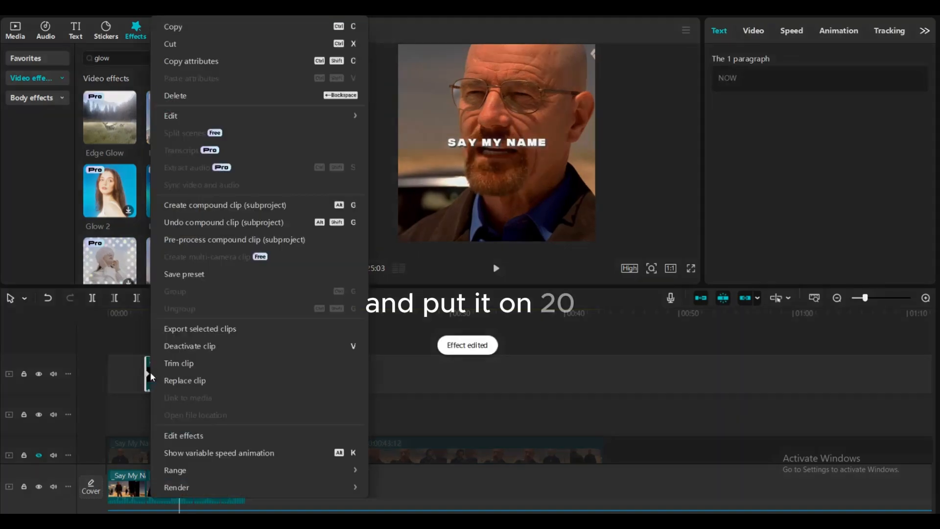
pyautogui.click(212, 61)
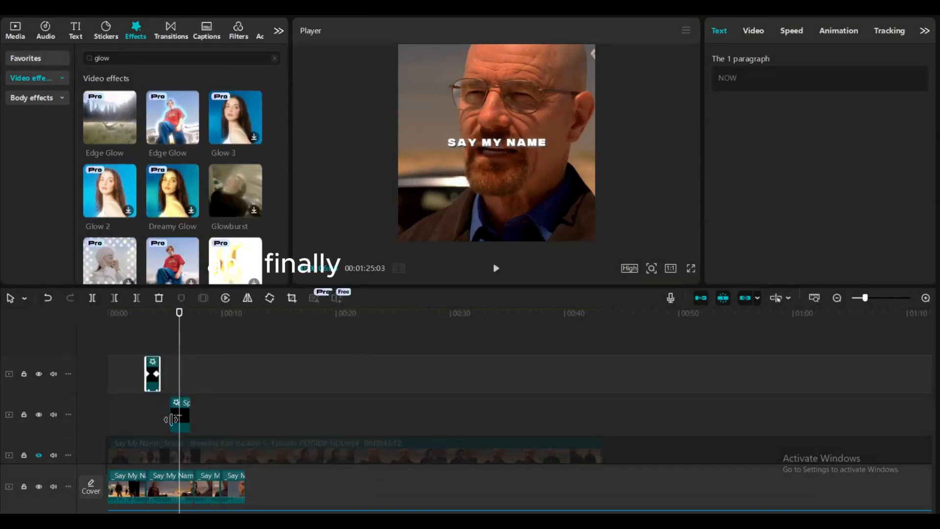
pyautogui.click(183, 415)
pyautogui.rightClick(183, 416)
pyautogui.click(230, 78)
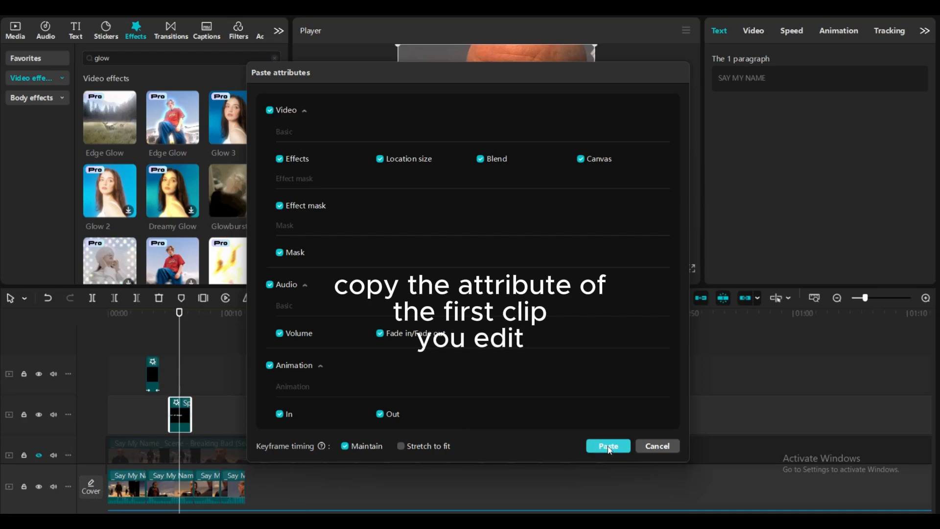
pyautogui.click(609, 446)
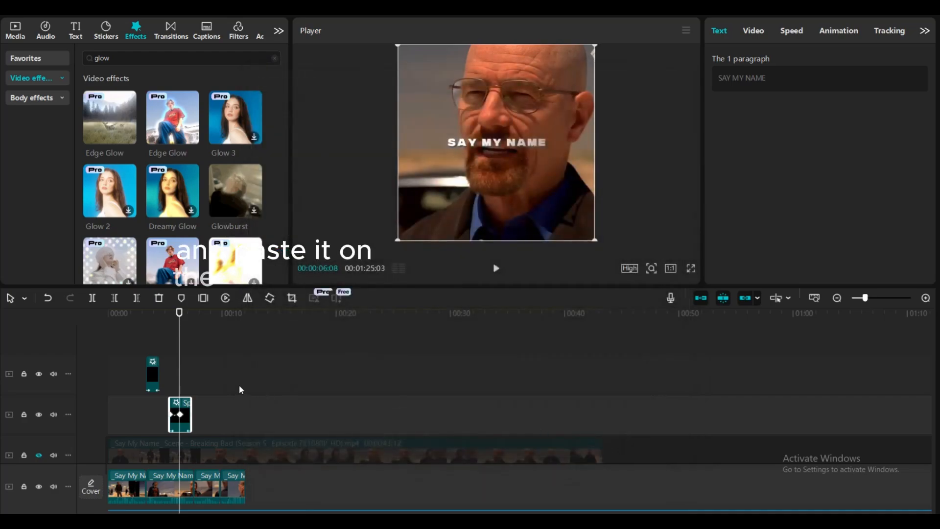
# - Move the SAY MY NAME clip's second mask keyframe toward the end of the clip
pyautogui.click(154, 406)
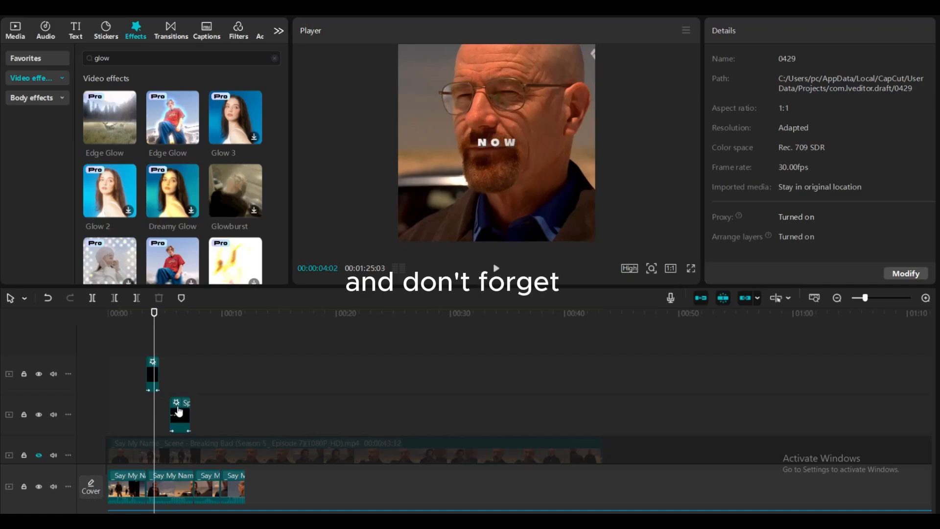
pyautogui.click(178, 411)
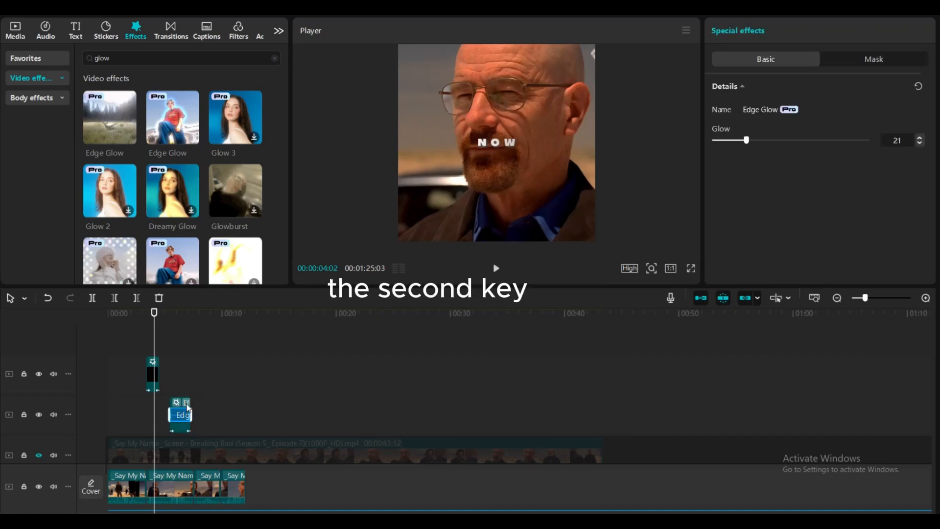
pyautogui.click(180, 413)
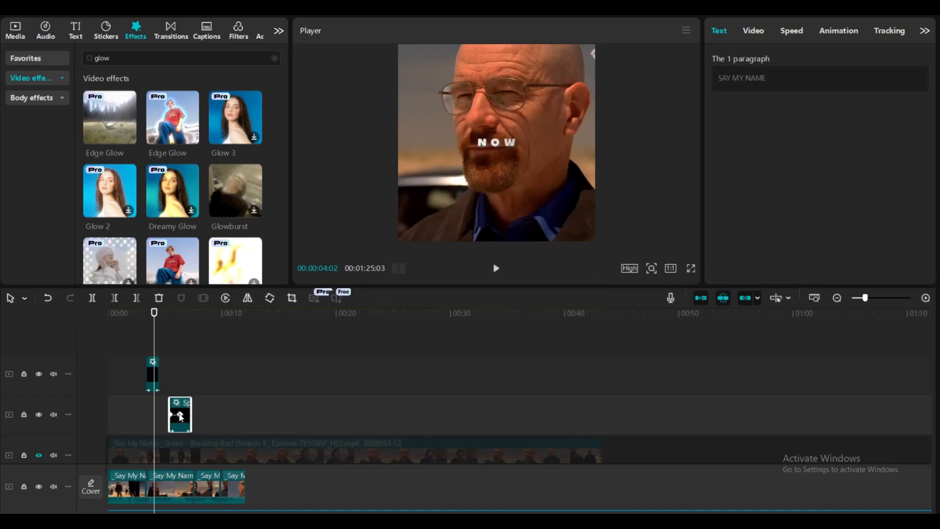
pyautogui.click(181, 417)
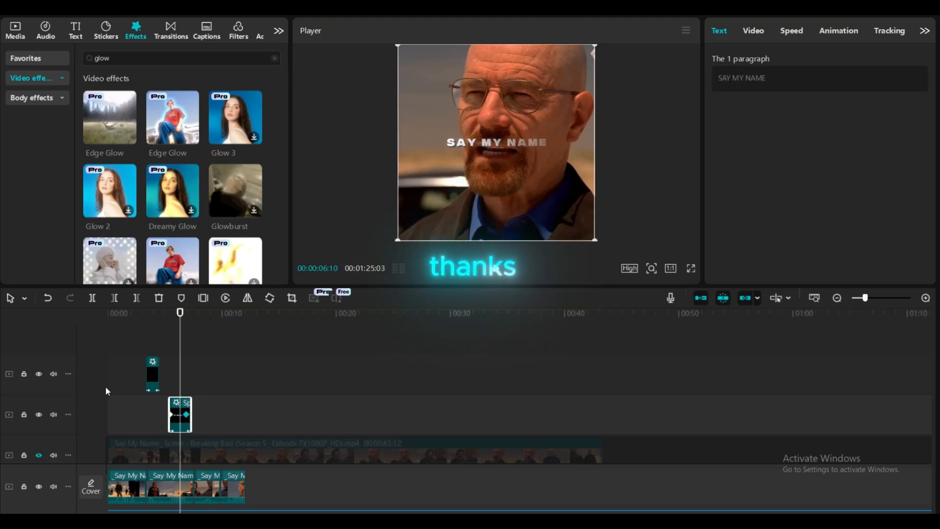
pyautogui.click(142, 384)
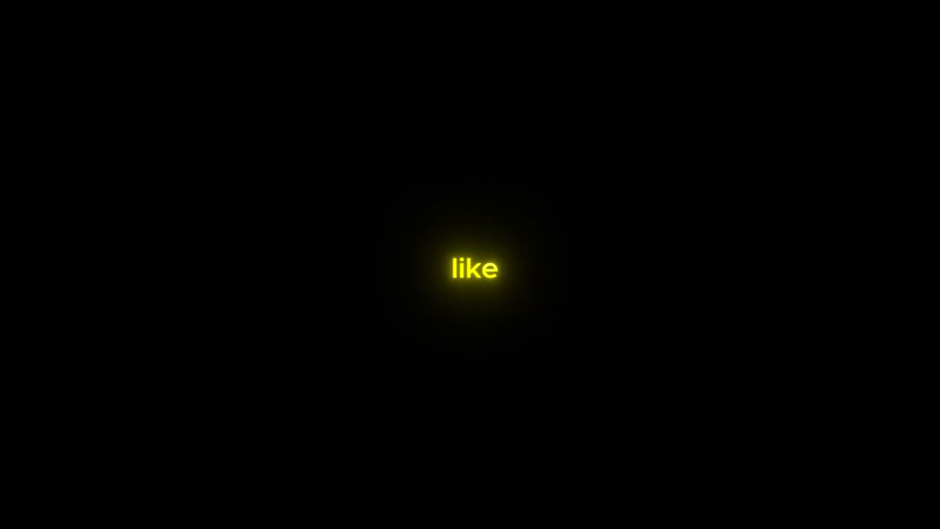